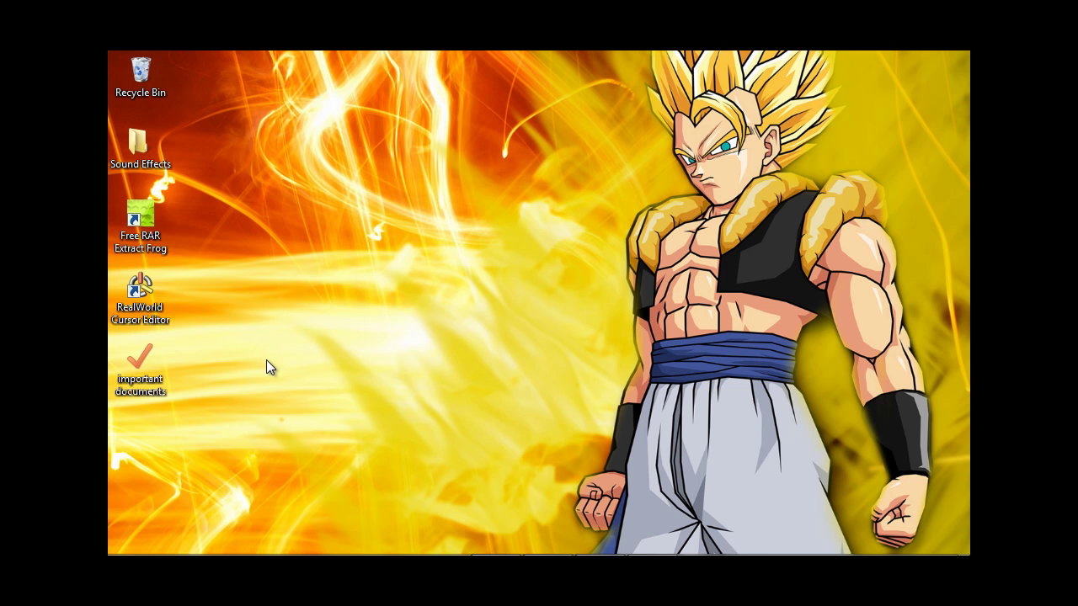
- Launch RealWorld Cursor Editor from its desktop shortcut
{"action": "double_click", "coordinate": [149, 295]}
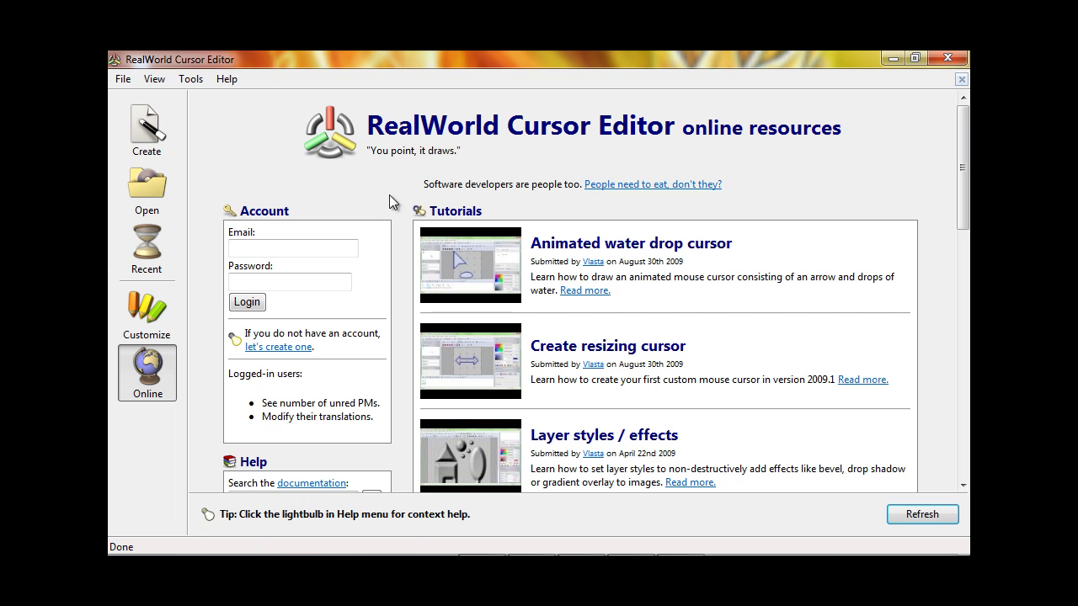
- Show the Create wizards from the editor's left sidebar
{"action": "left_click", "coordinate": [240, 247]}
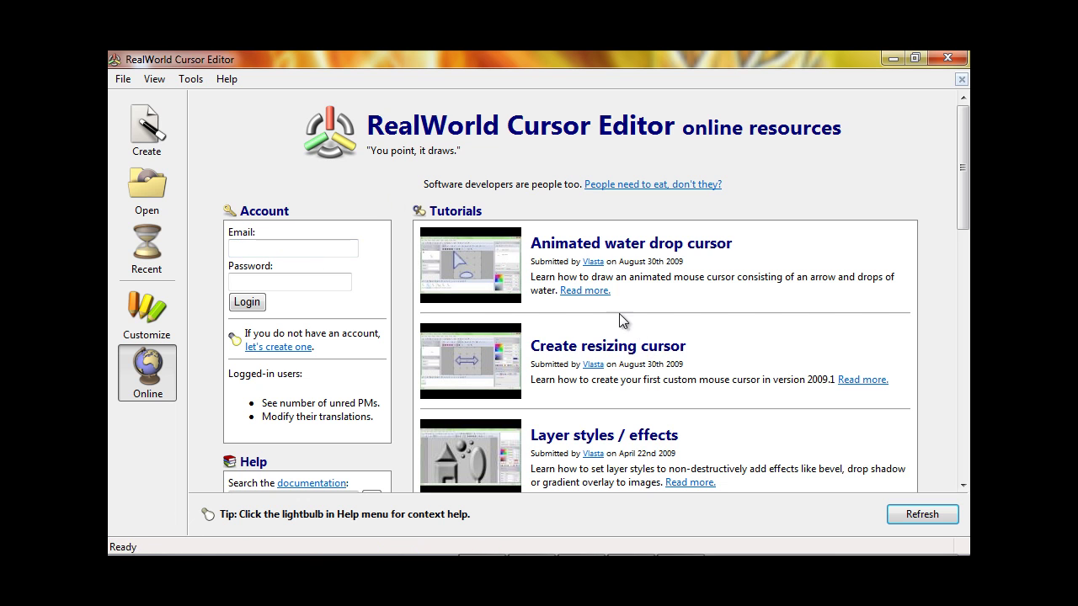
- Create a new standard 32x32, 32-bit mouse cursor document named '1stardragonball'
{"action": "left_click", "coordinate": [147, 125]}
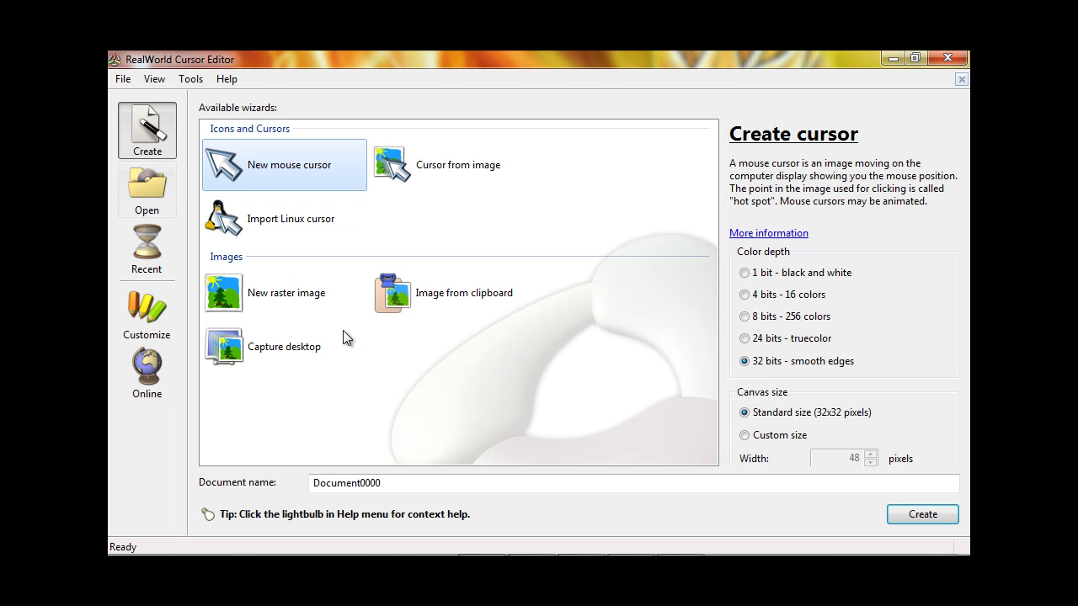
{"action": "double_click", "coordinate": [406, 481]}
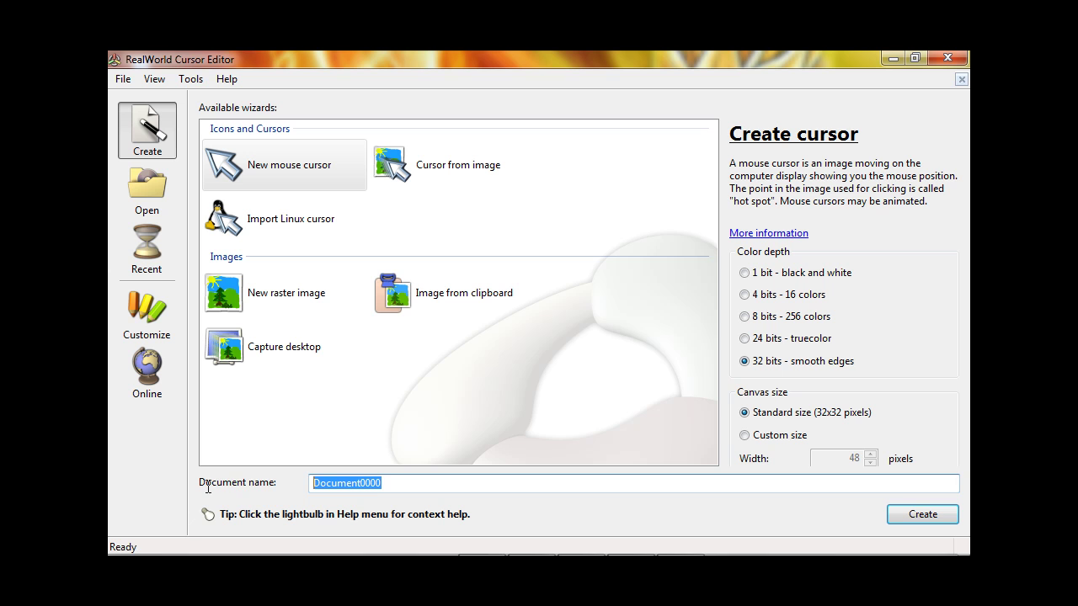
{"action": "type", "text": "1"}
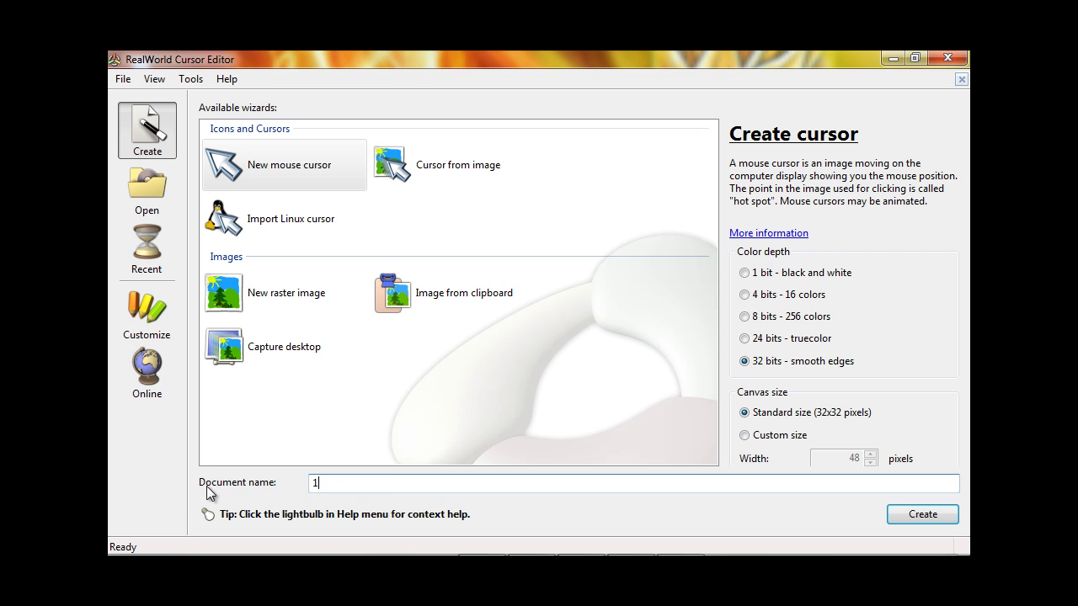
{"action": "type", "text": "stardragonball"}
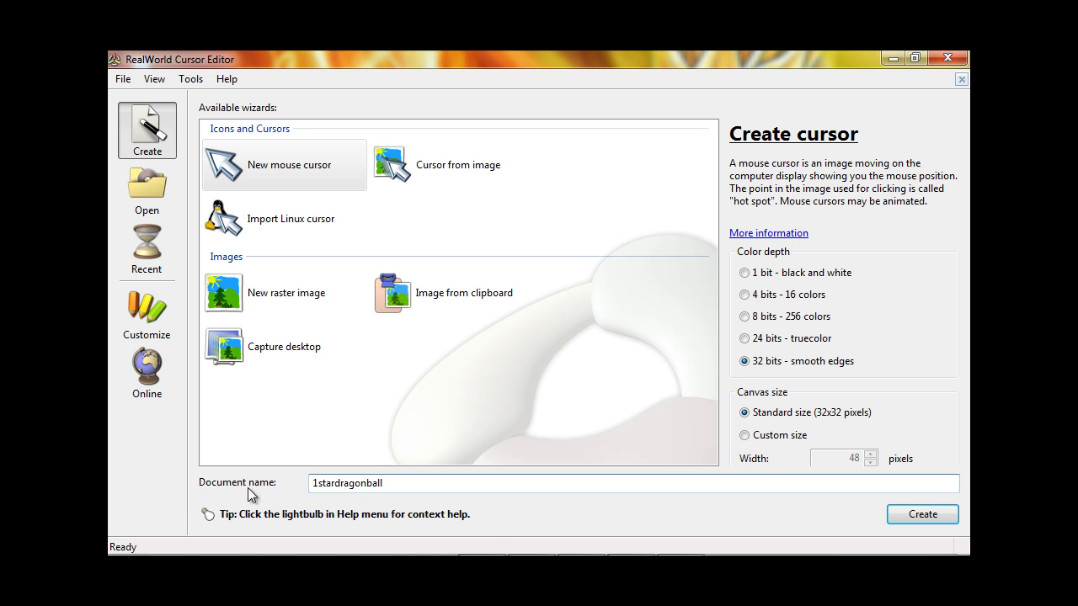
{"action": "left_click", "coordinate": [913, 514]}
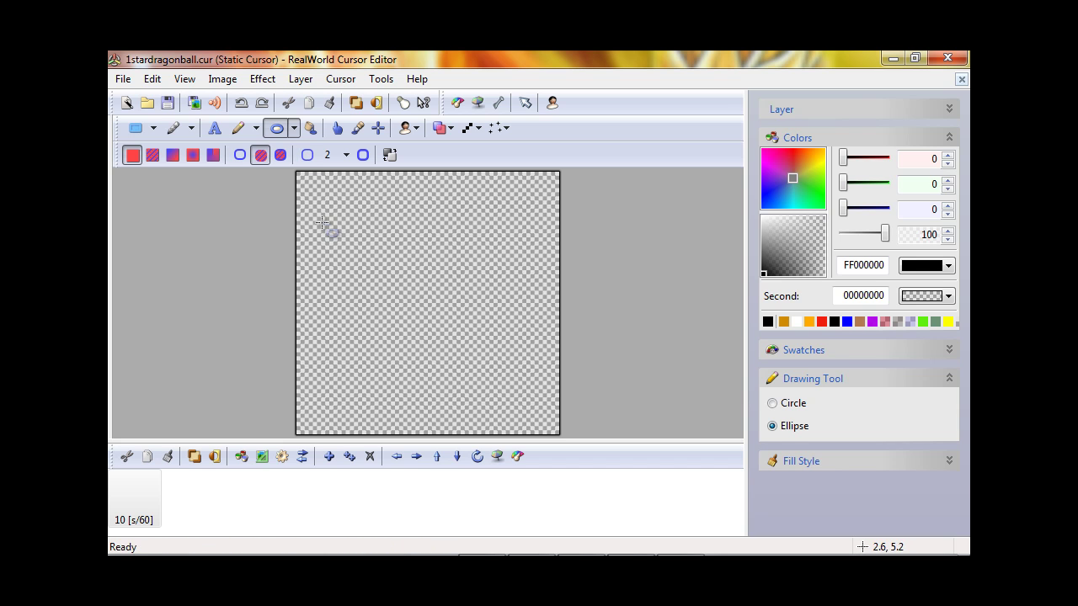
{"action": "mouse_move", "coordinate": [404, 554]}
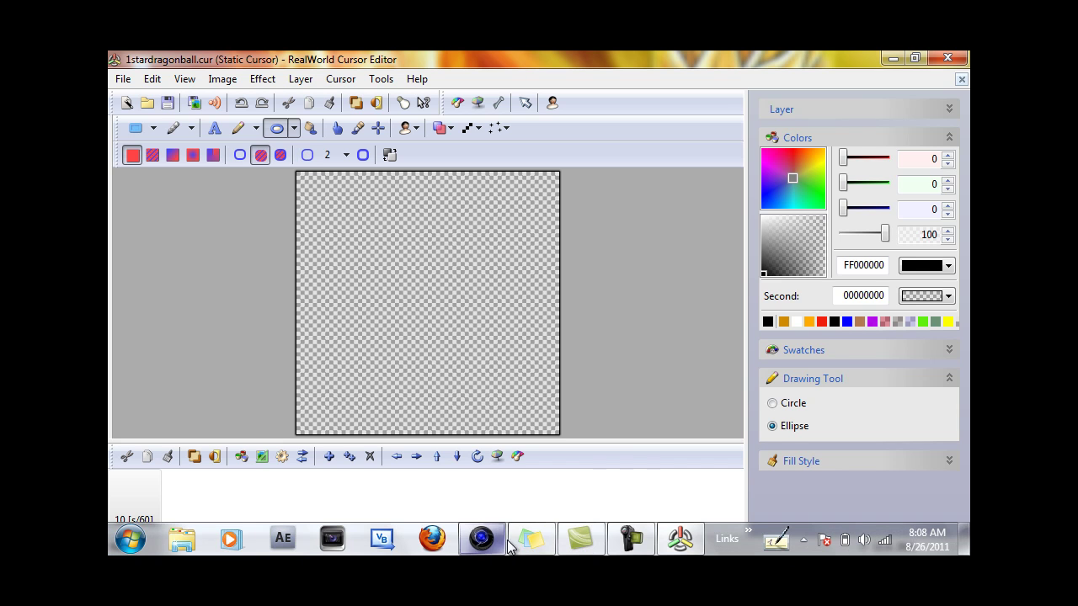
{"action": "mouse_move", "coordinate": [633, 544]}
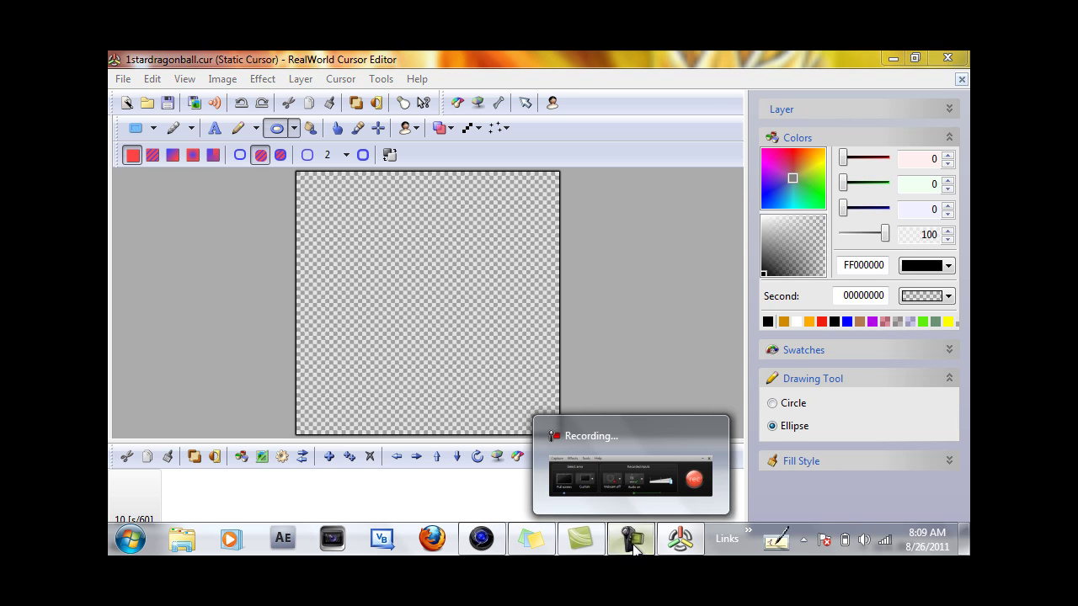
{"action": "left_click", "coordinate": [634, 543]}
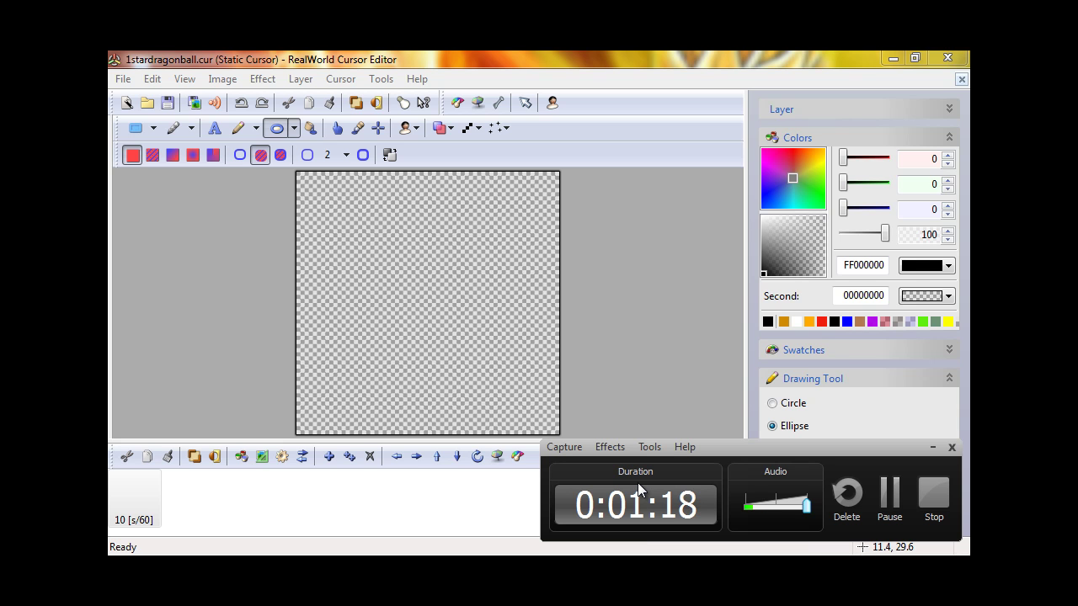
- Draw the orange ball and white star freehand, switching between plus-shaped and small round brushes
{"action": "left_click", "coordinate": [890, 496]}
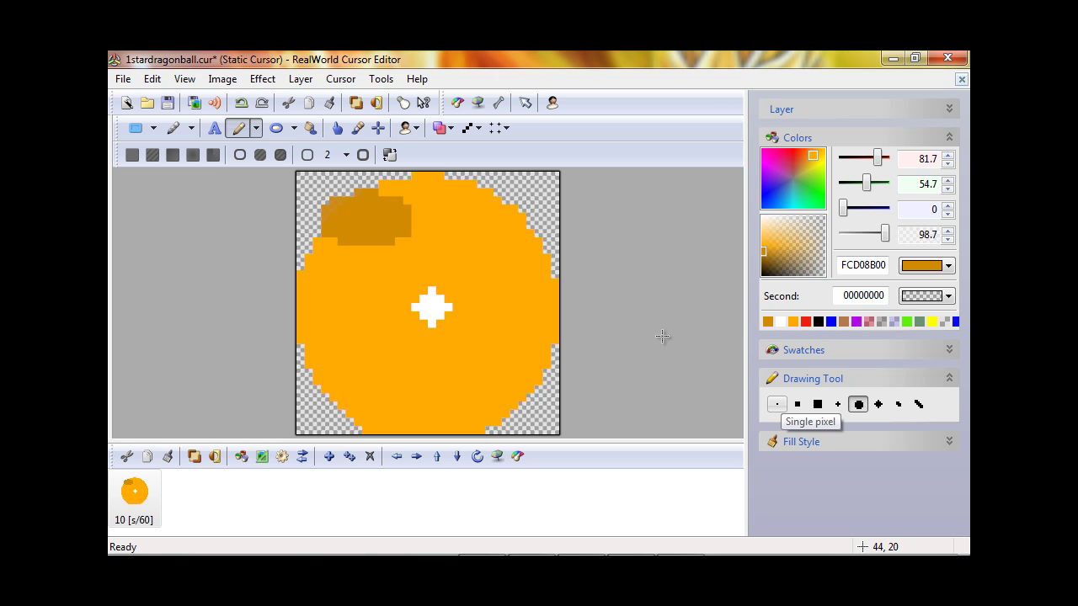
{"action": "left_click", "coordinate": [295, 129]}
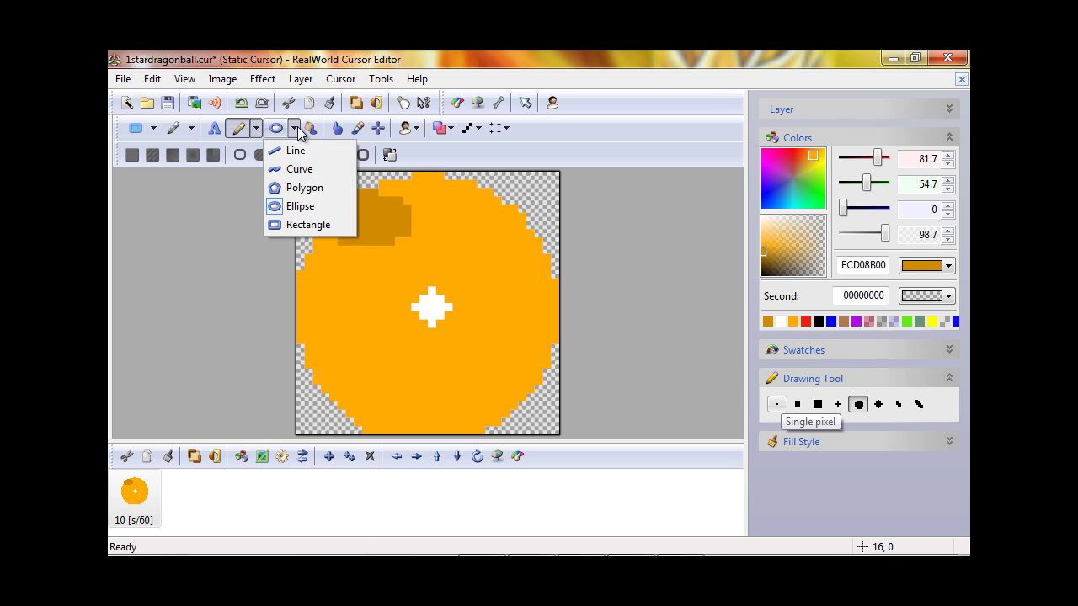
{"action": "left_click", "coordinate": [295, 129]}
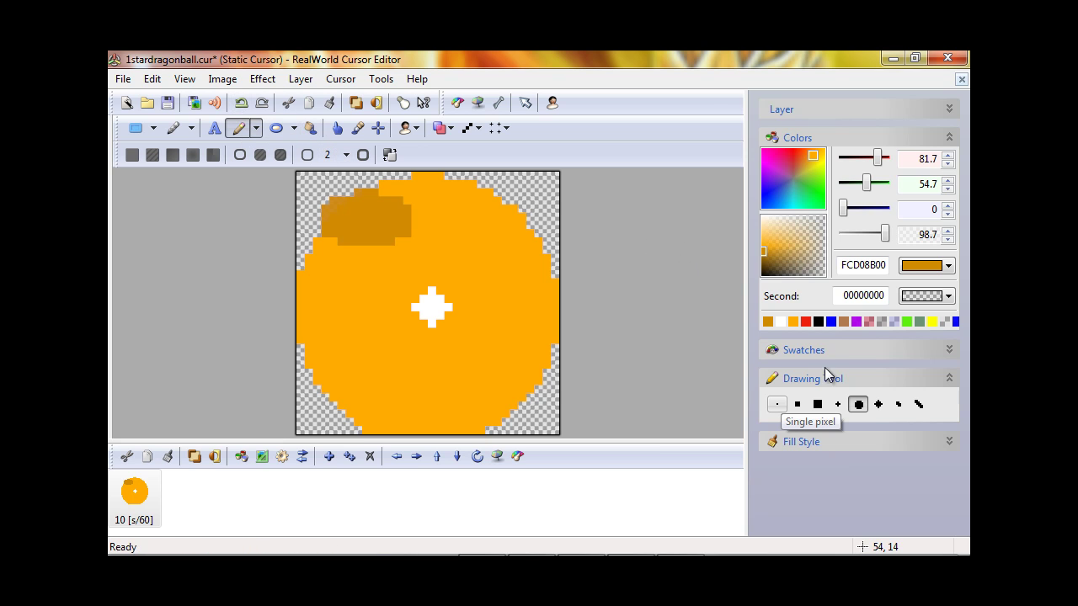
{"action": "left_click", "coordinate": [879, 405]}
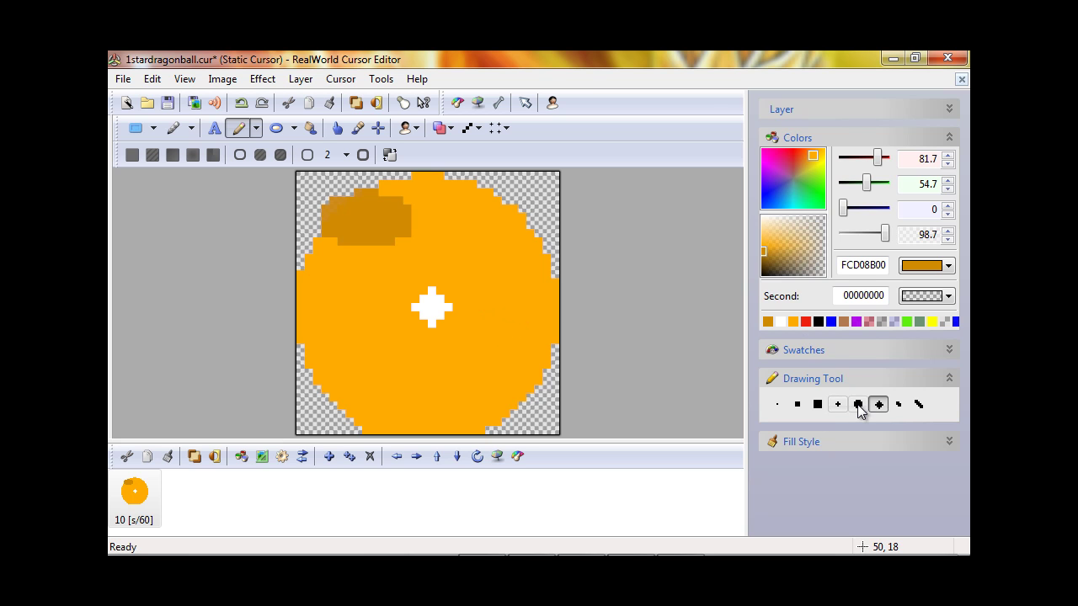
{"action": "left_click", "coordinate": [861, 406]}
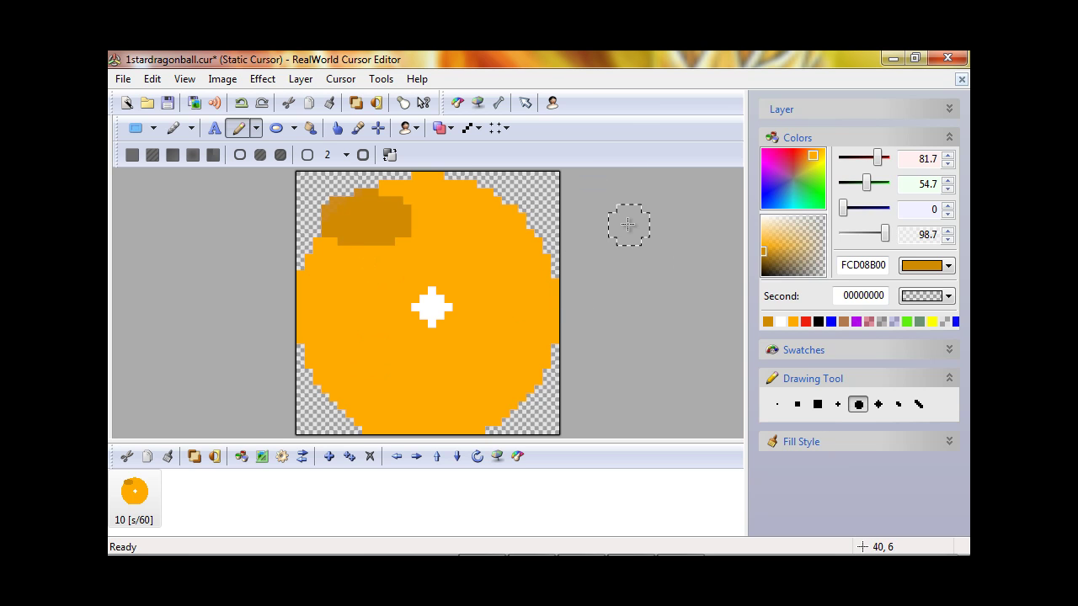
- Place the cursor hot spot at the centre of the white star
{"action": "left_click", "coordinate": [379, 131]}
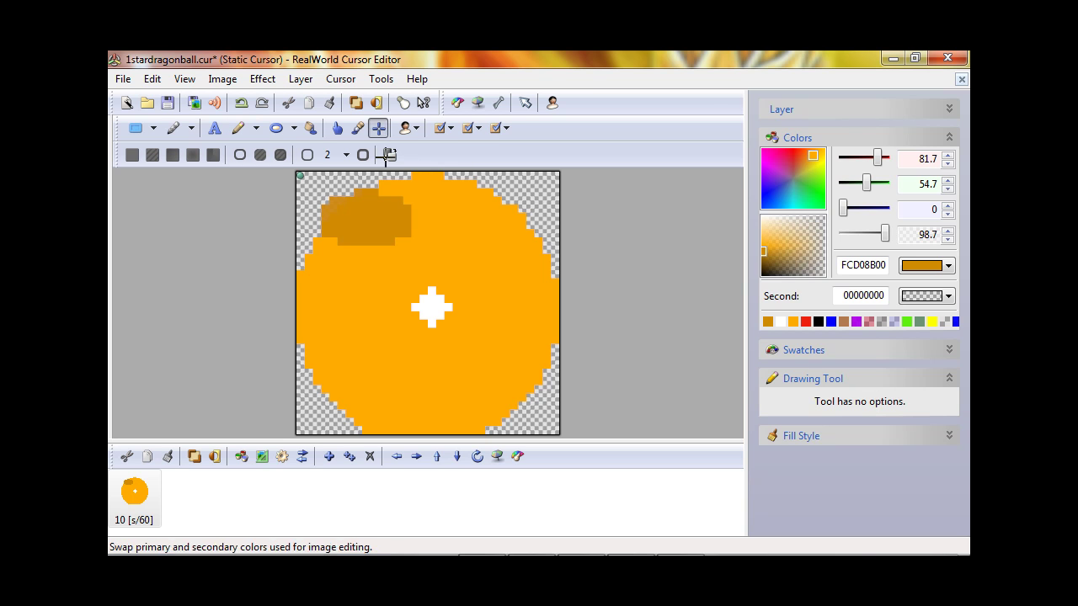
{"action": "left_click", "coordinate": [432, 306]}
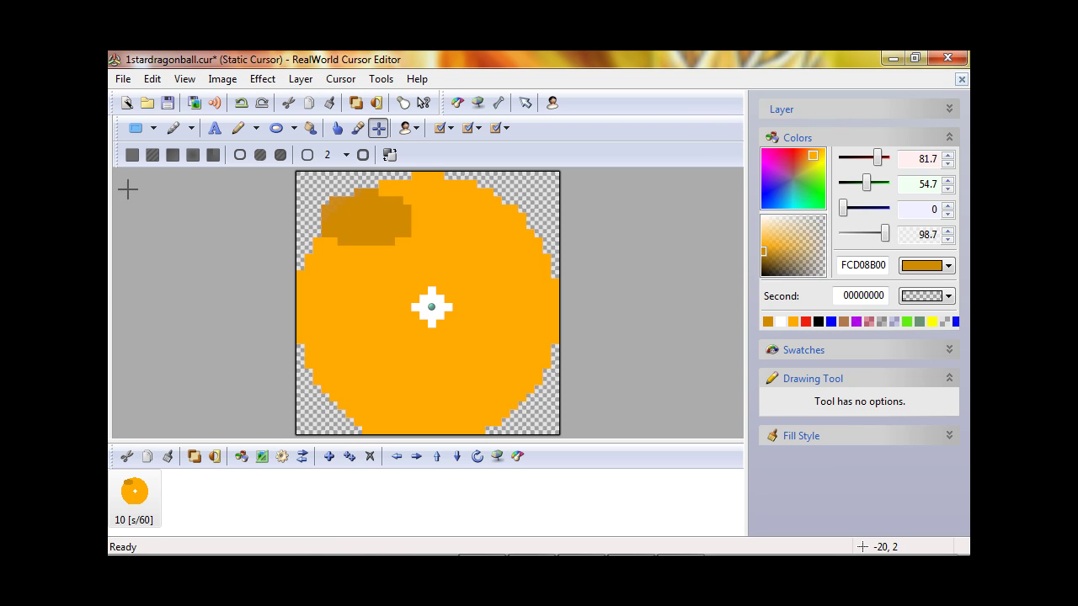
- Save the cursor as 1stardragonball.cur in My Documents and close the editor
{"action": "left_click", "coordinate": [123, 78]}
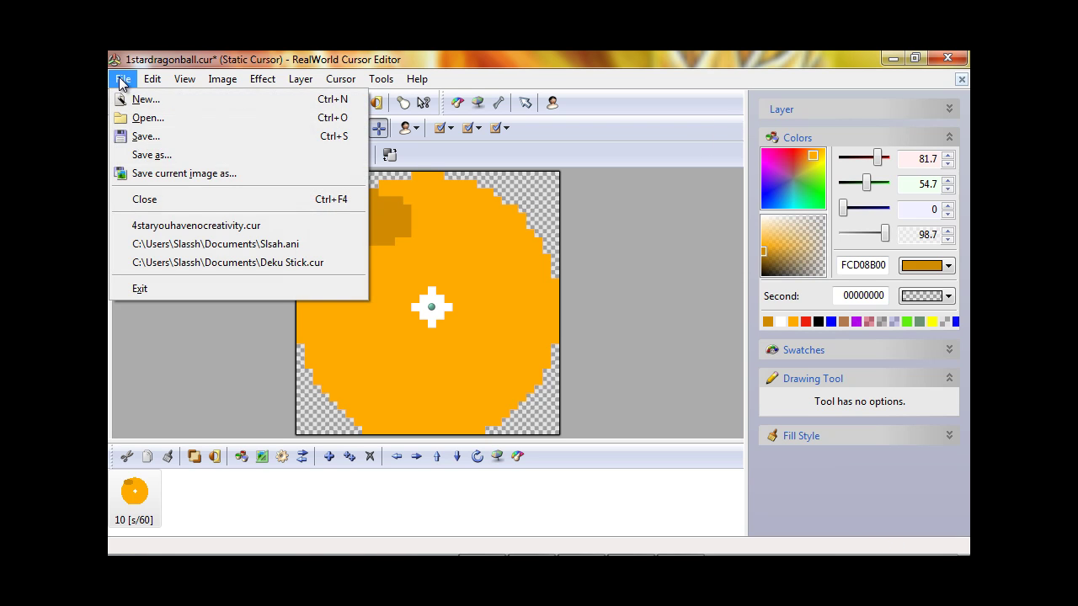
{"action": "left_click", "coordinate": [120, 173]}
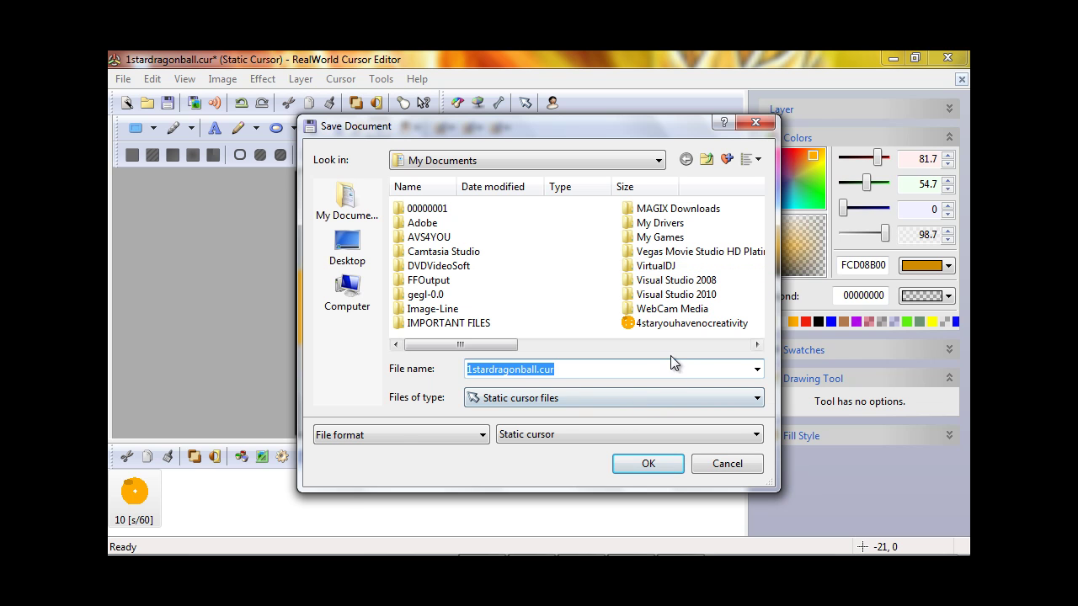
{"action": "left_click", "coordinate": [626, 464]}
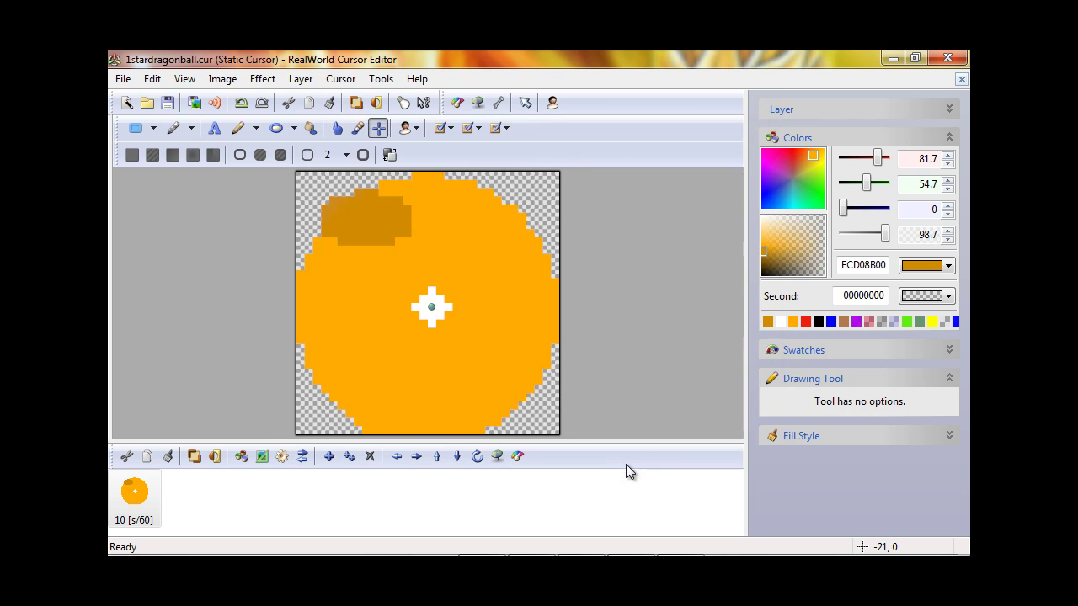
{"action": "left_click", "coordinate": [947, 57]}
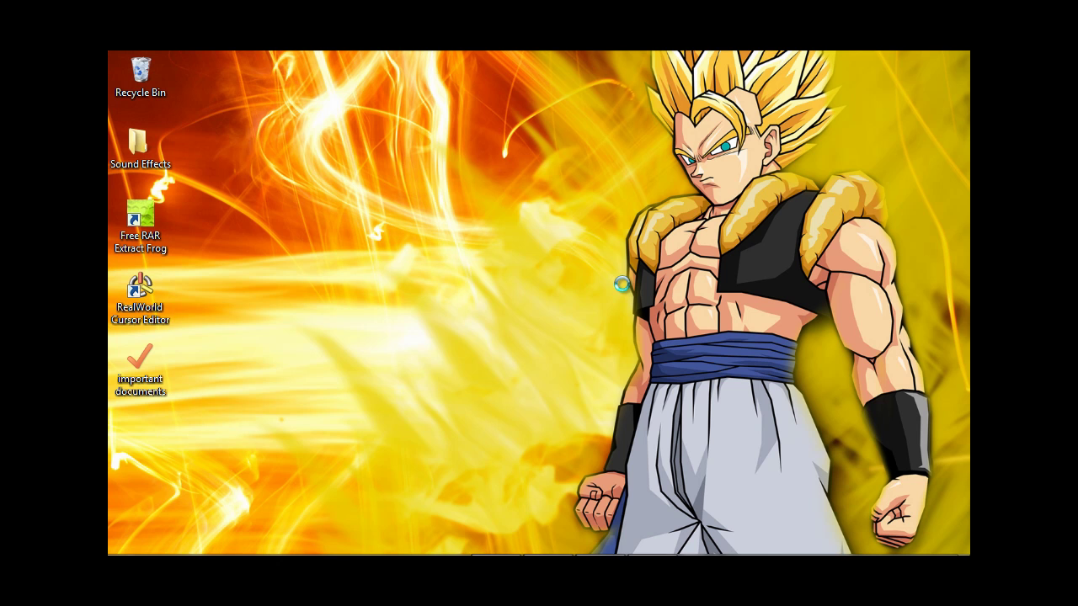
- Reach Mouse Properties through the desktop's Personalize settings and Change mouse pointers
{"action": "right_click", "coordinate": [637, 380]}
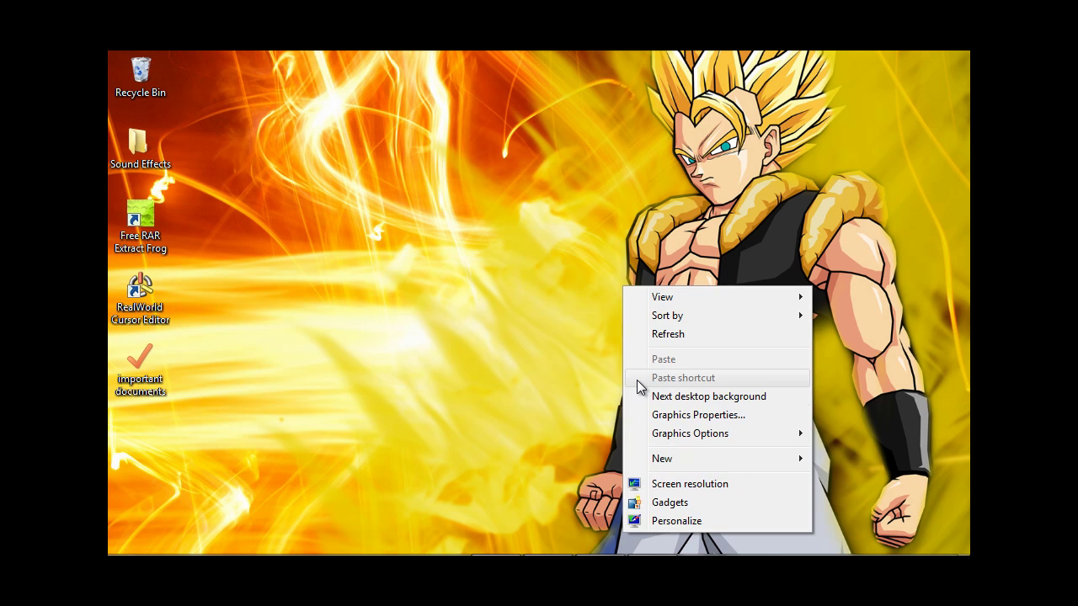
{"action": "left_click", "coordinate": [667, 523]}
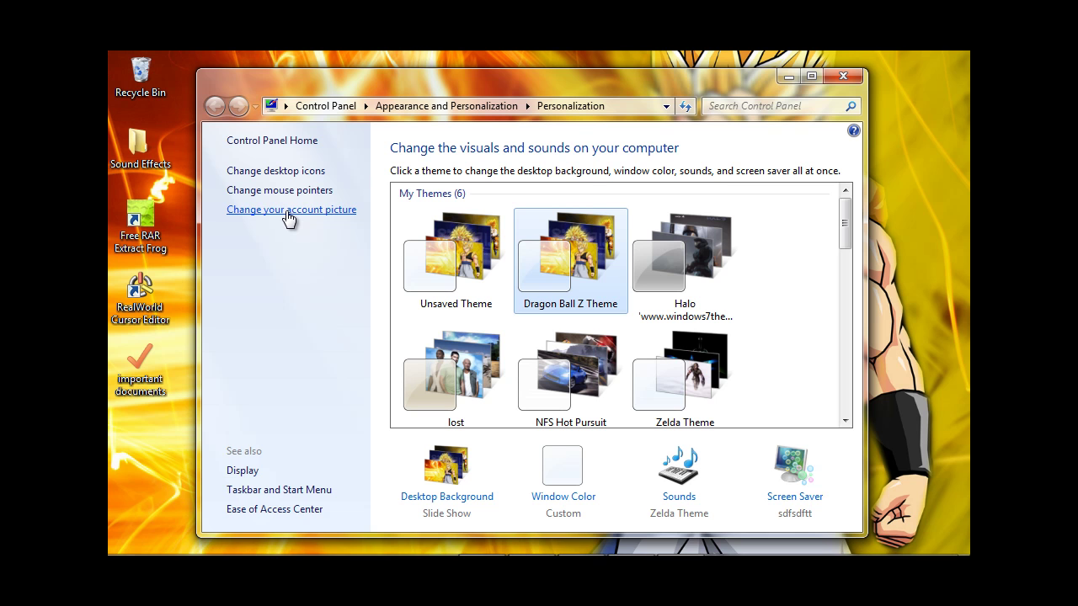
{"action": "left_click", "coordinate": [252, 192]}
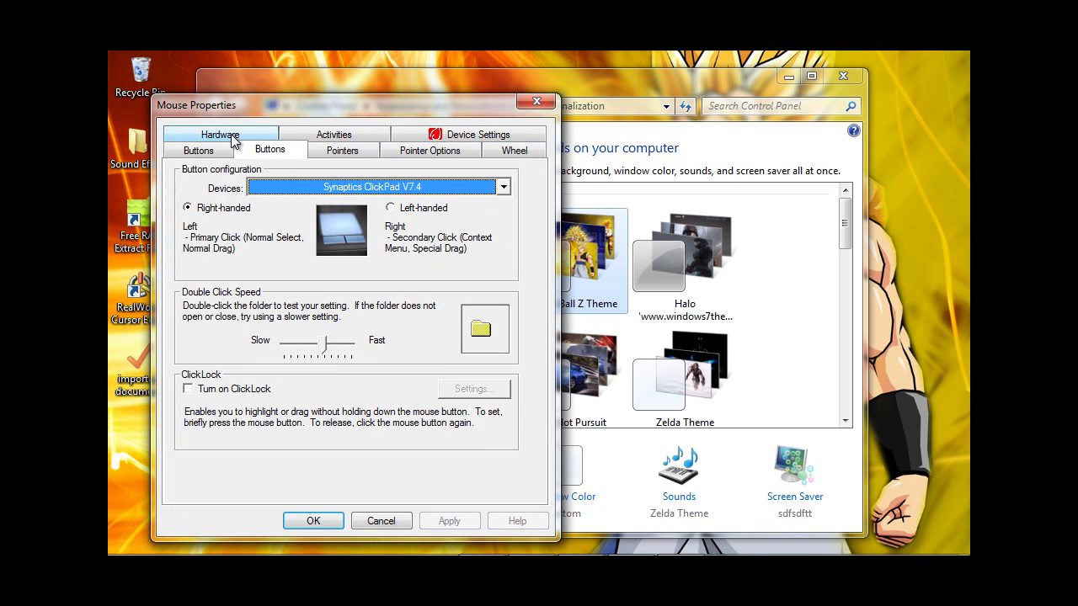
- On the Pointers list, select Working In Background as the pointer to replace
{"action": "left_click", "coordinate": [345, 155]}
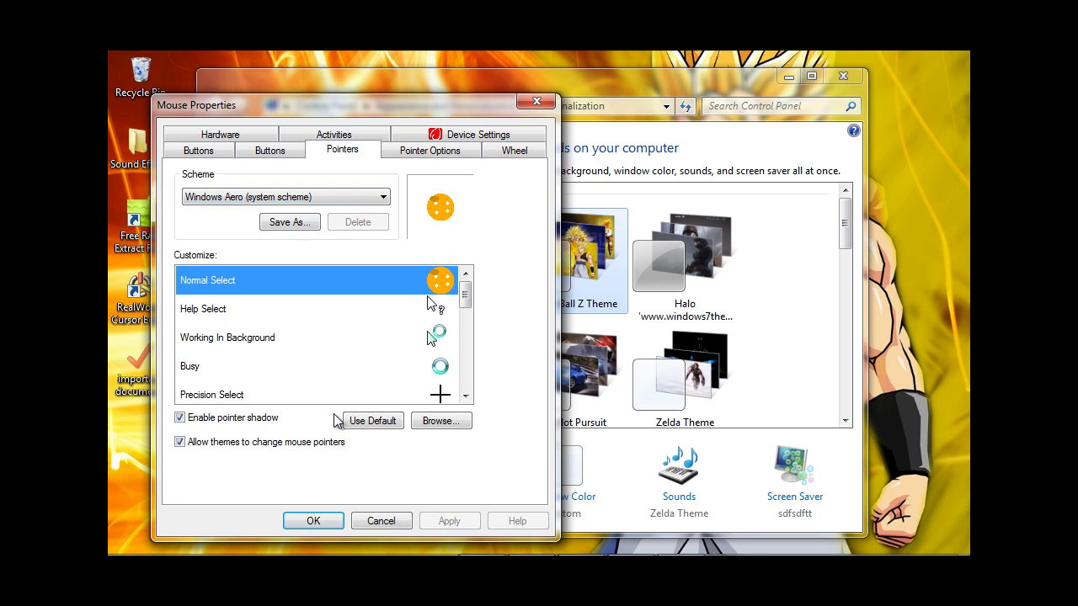
{"action": "left_click", "coordinate": [432, 421]}
{"action": "left_click", "coordinate": [438, 337]}
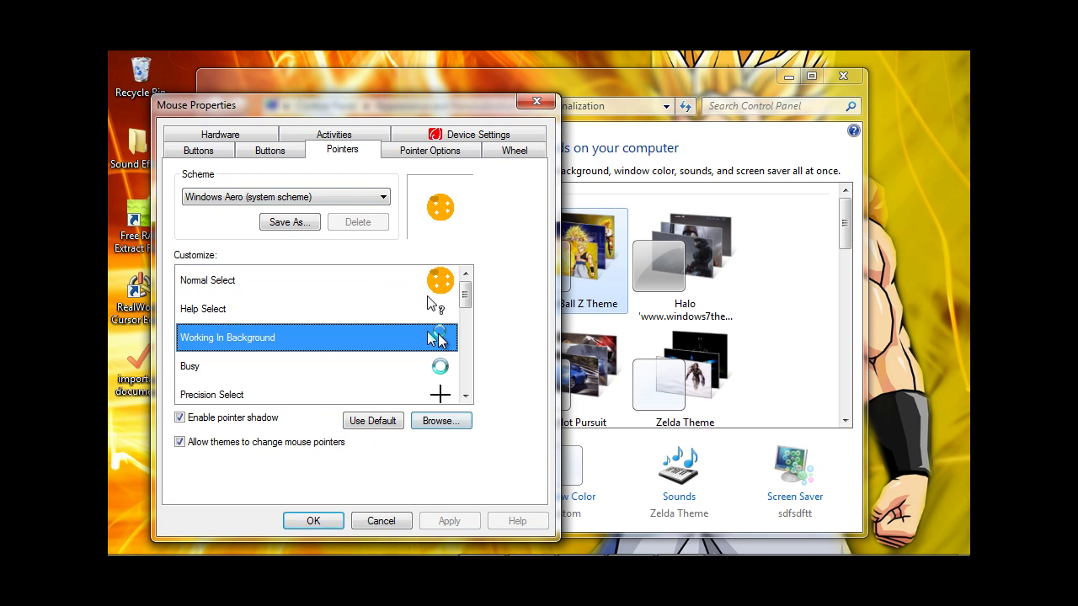
- Assign 1stardragonball.cur from the Documents library to the Working In Background pointer
{"action": "left_click", "coordinate": [458, 428]}
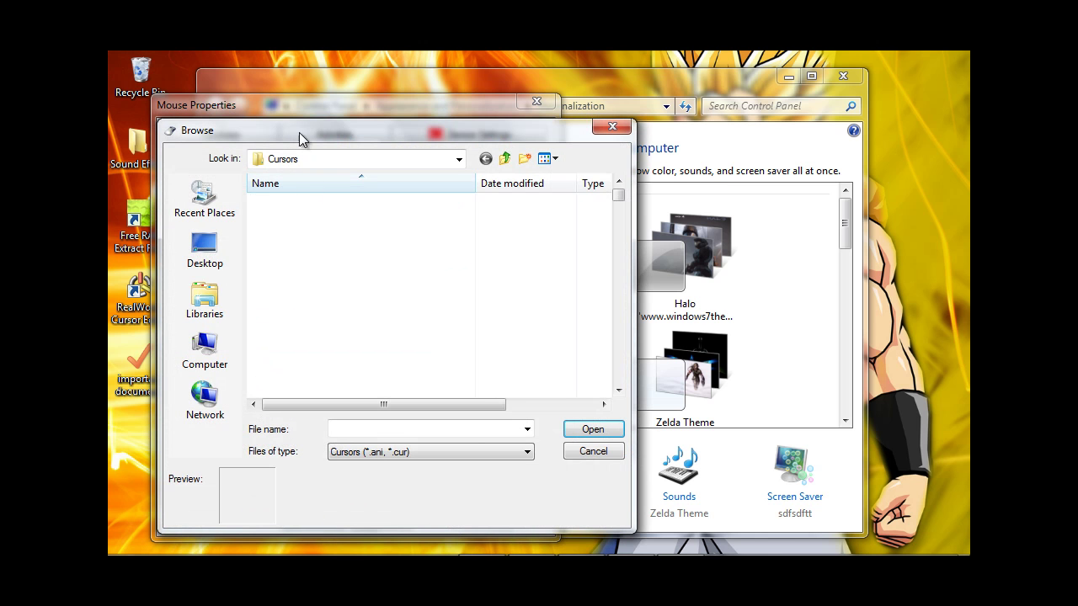
{"action": "left_click", "coordinate": [212, 249]}
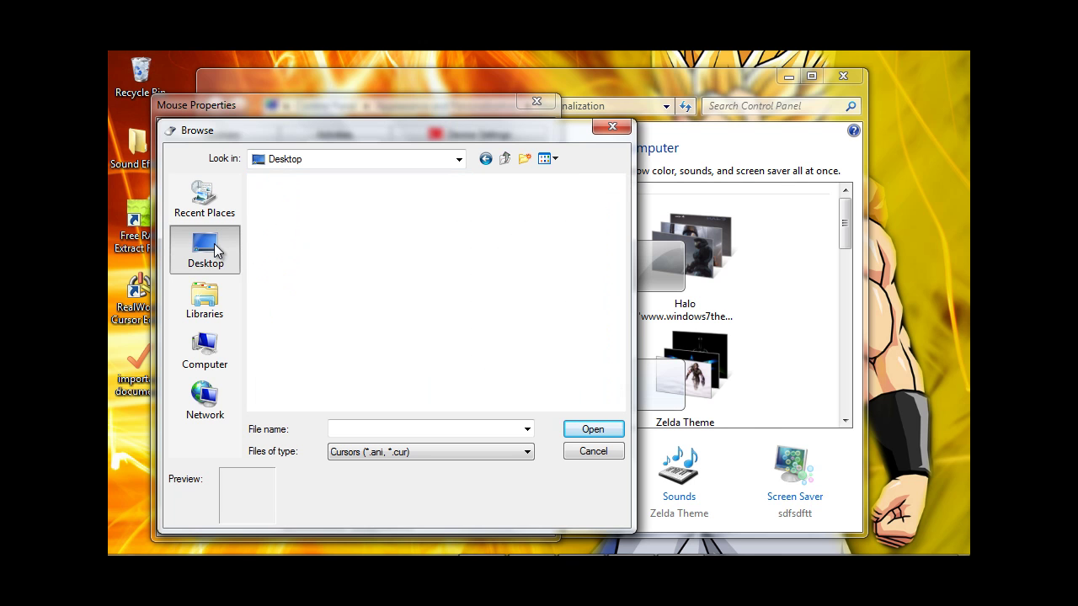
{"action": "left_click", "coordinate": [211, 308]}
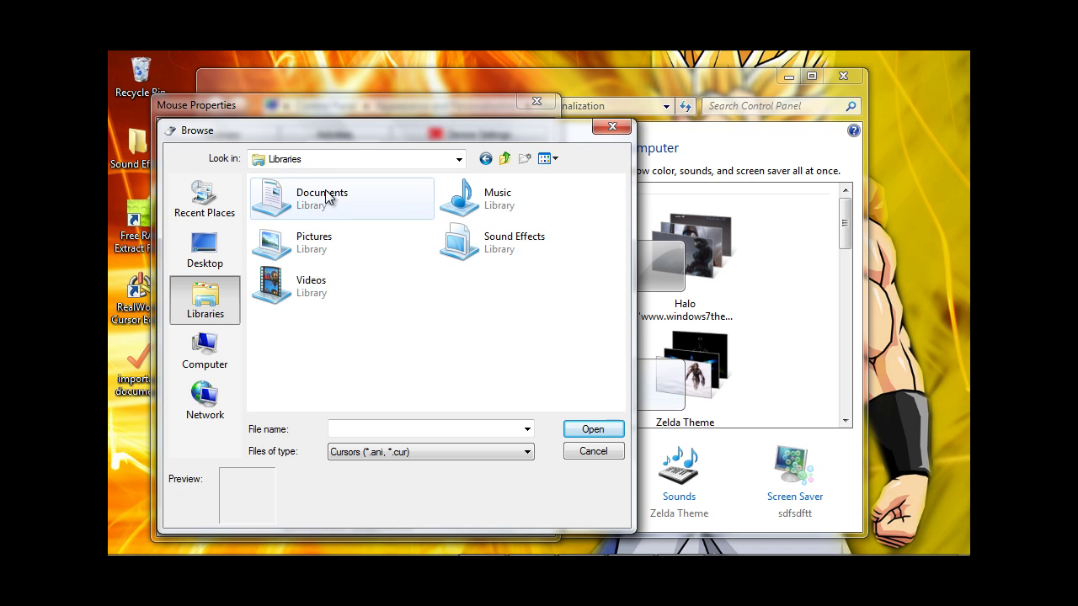
{"action": "double_click", "coordinate": [328, 201]}
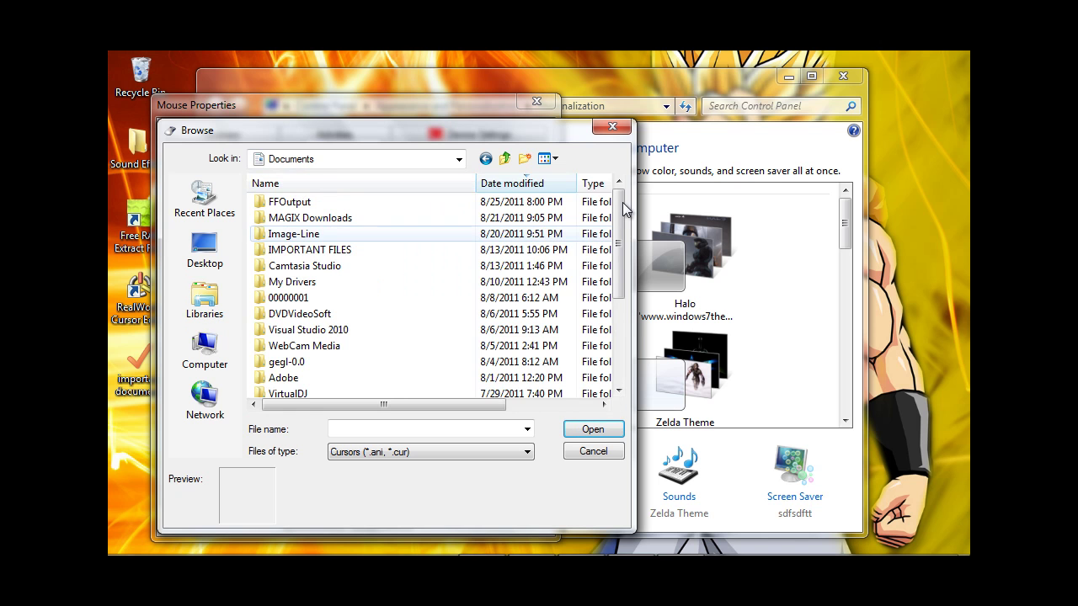
{"action": "left_click_drag", "start_coordinate": [618, 207], "coordinate": [626, 289]}
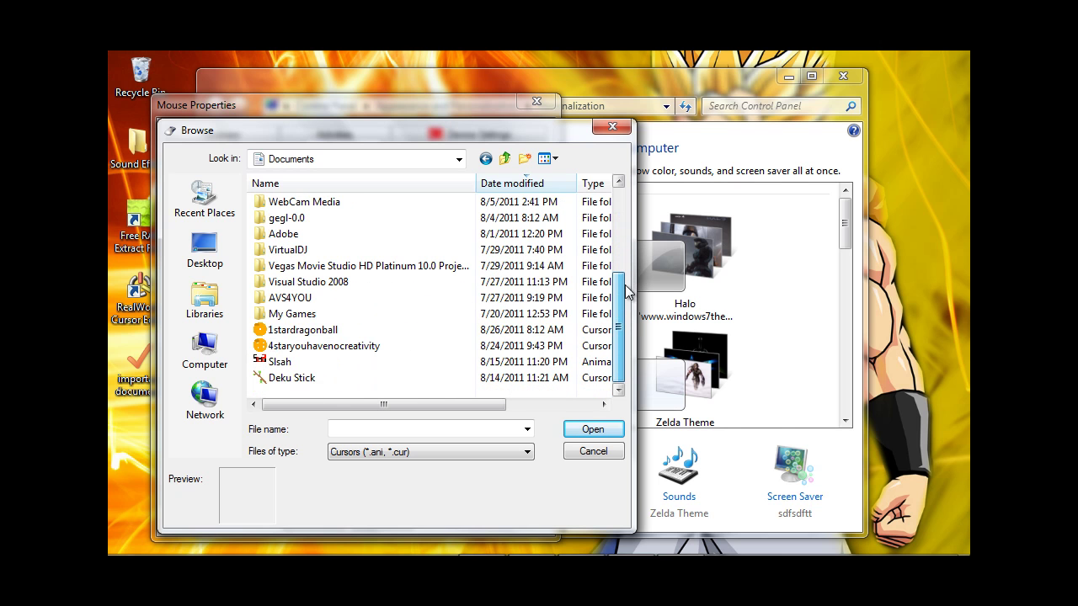
{"action": "left_click", "coordinate": [331, 337]}
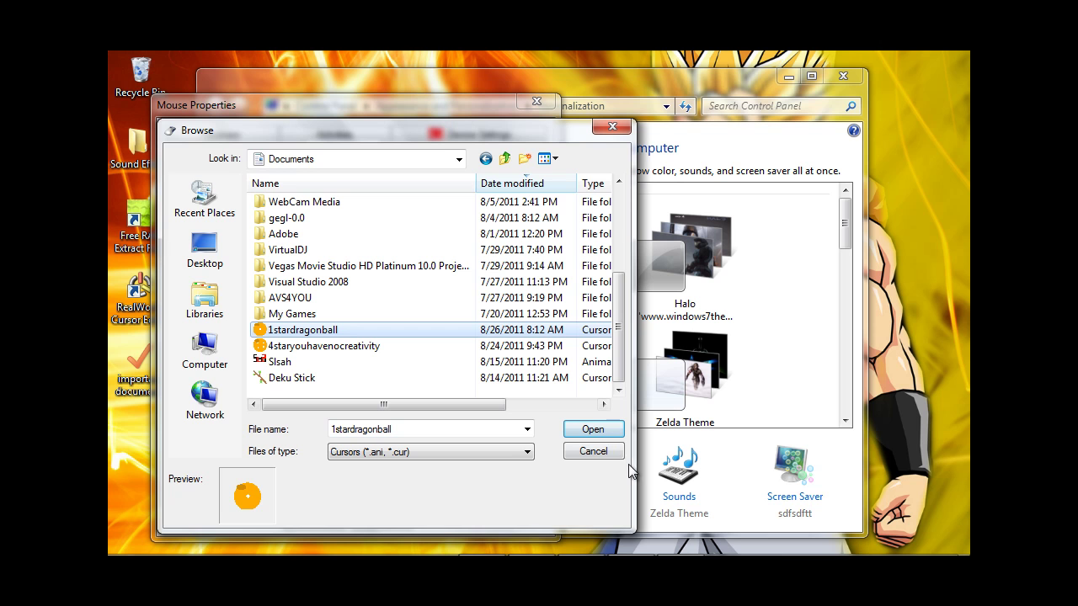
{"action": "left_click", "coordinate": [605, 432]}
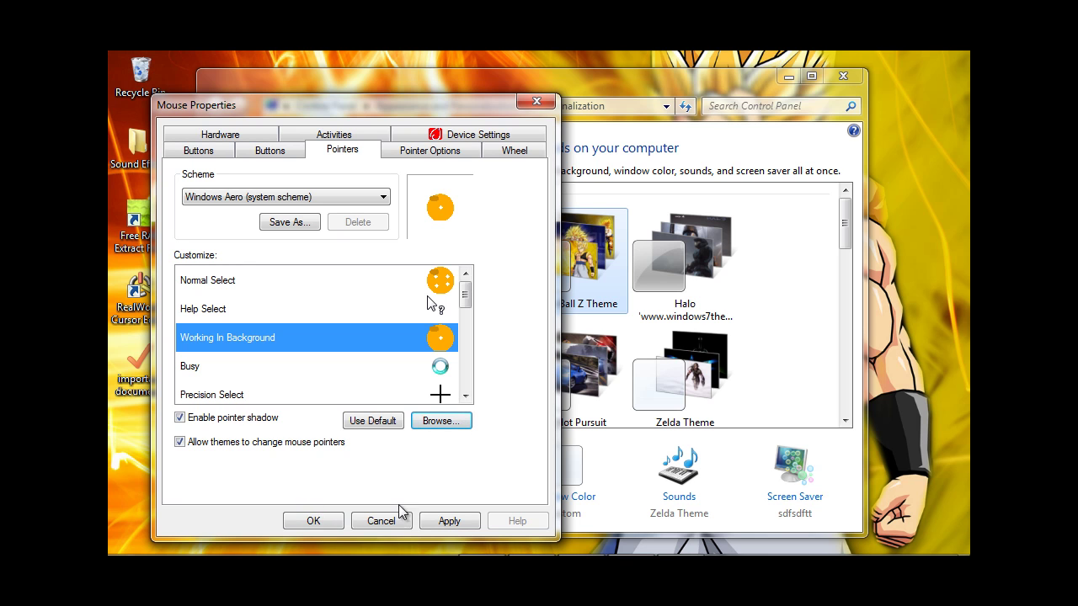
- Apply and confirm the new pointer settings, then close the Personalization window
{"action": "left_click", "coordinate": [447, 521]}
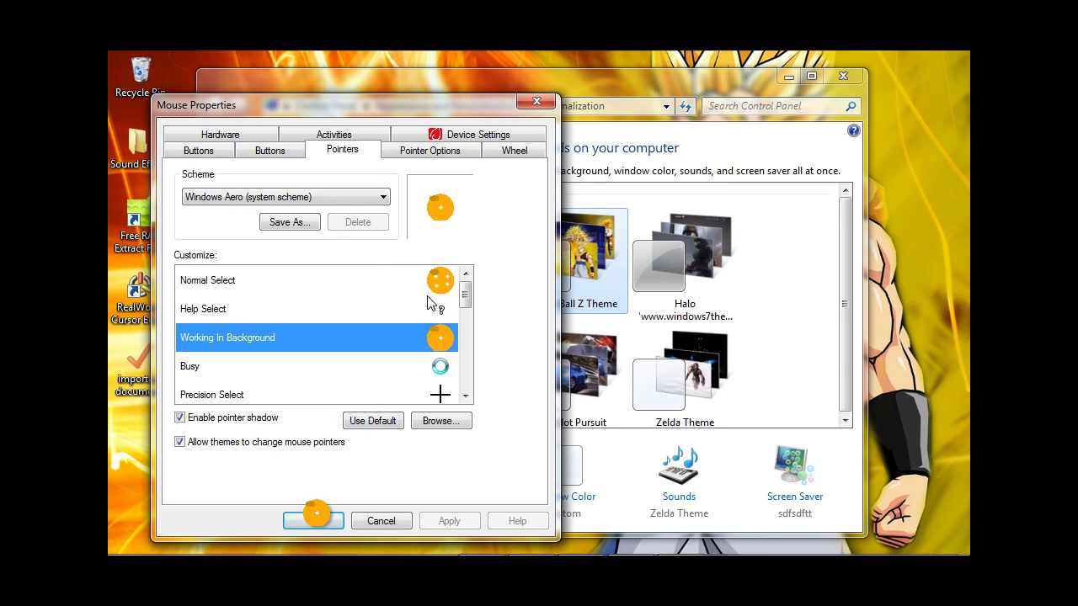
{"action": "left_click", "coordinate": [319, 523]}
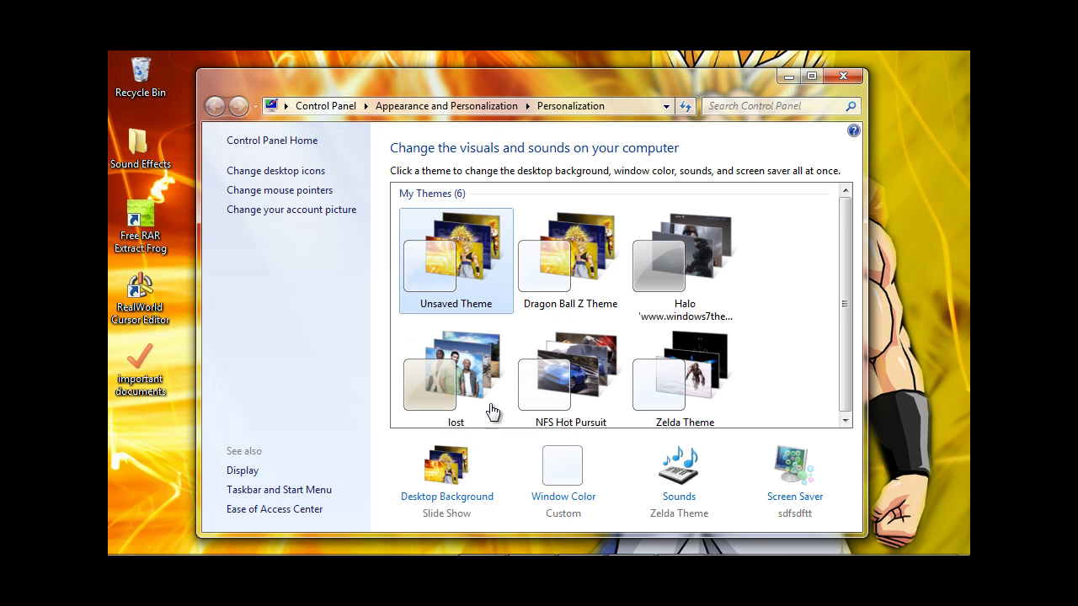
{"action": "left_click", "coordinate": [847, 82]}
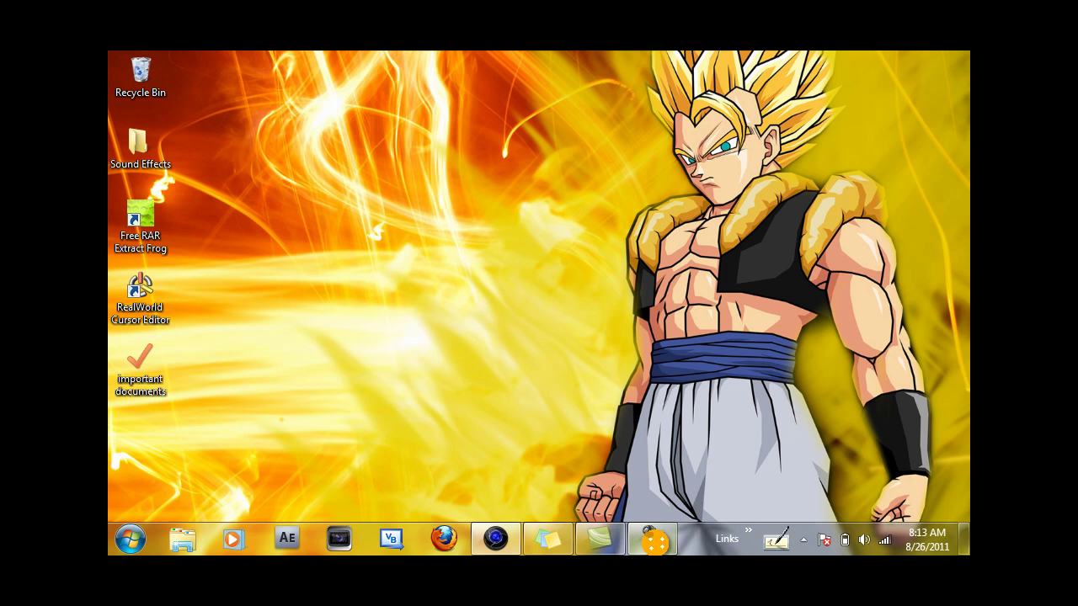
- Stop the Camtasia screen recording, keep the 640 x 375 editing dimensions, and minimize the editor
{"action": "left_click", "coordinate": [651, 537]}
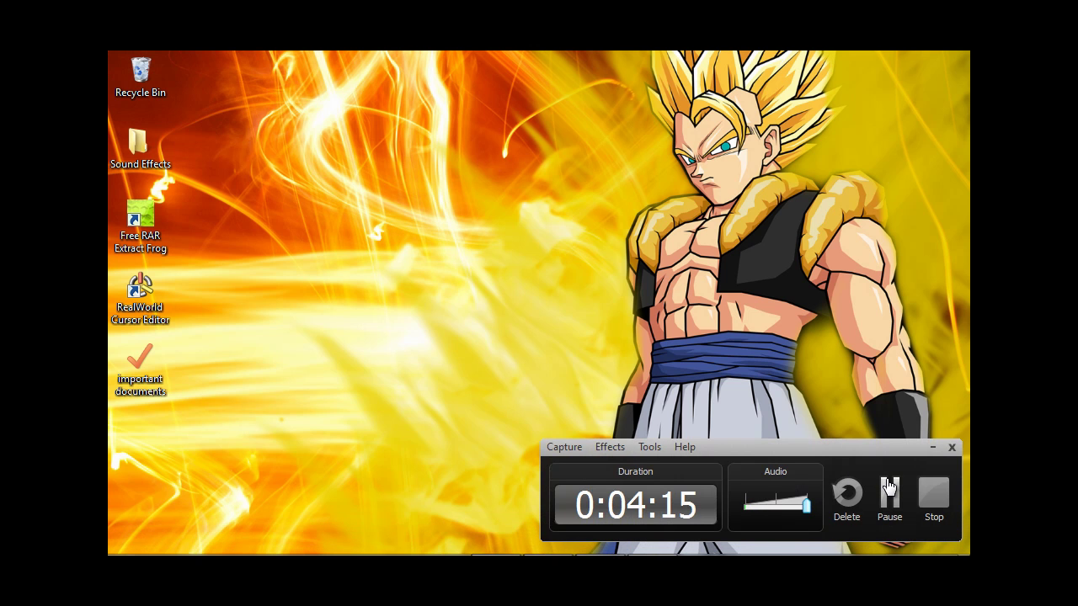
{"action": "left_click", "coordinate": [926, 501]}
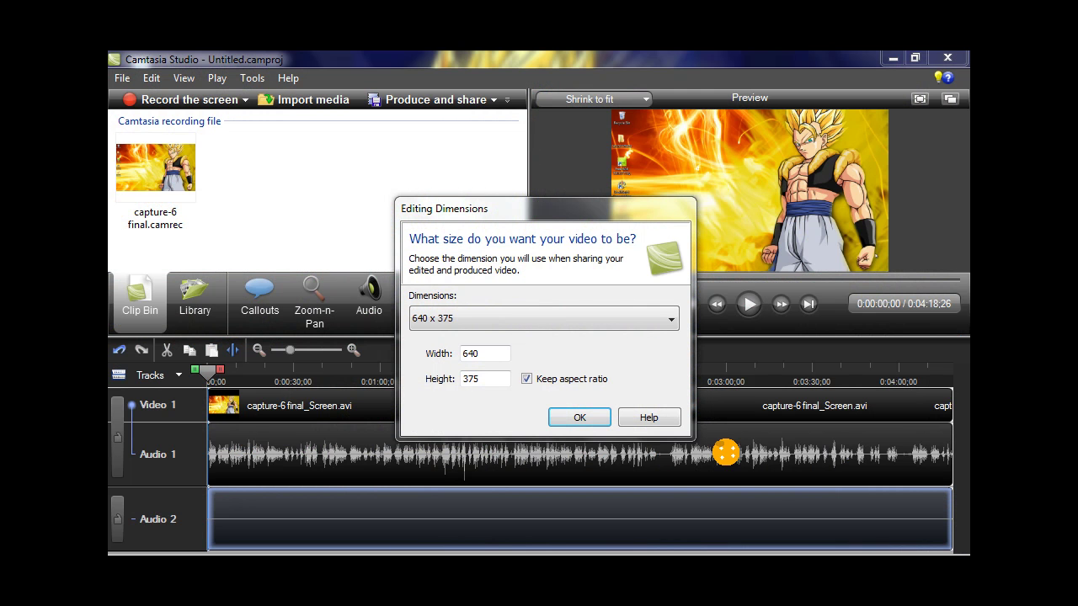
{"action": "left_click", "coordinate": [578, 417]}
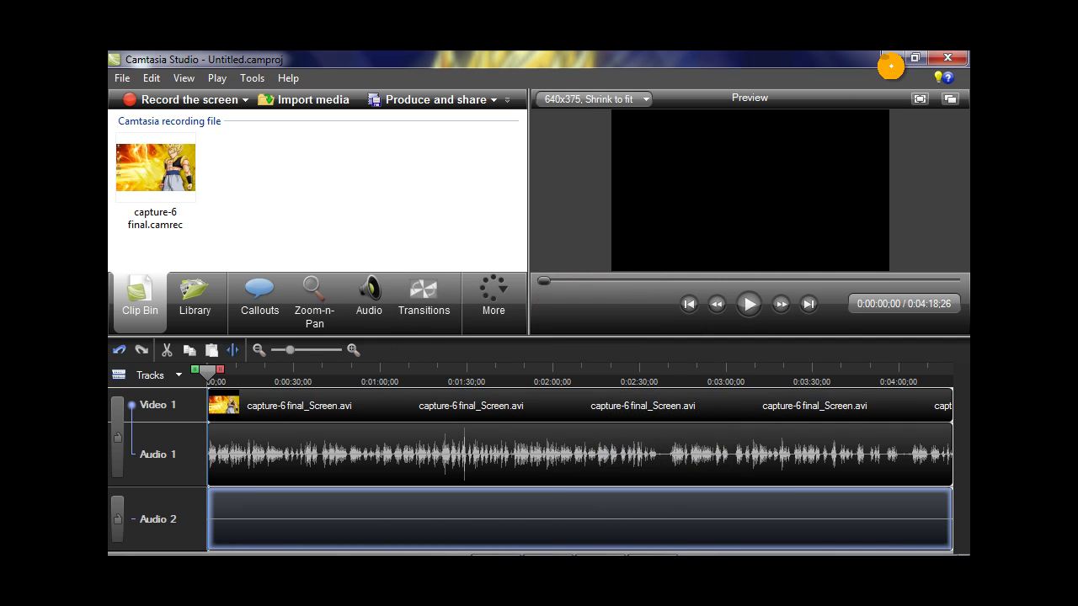
{"action": "left_click", "coordinate": [900, 62]}
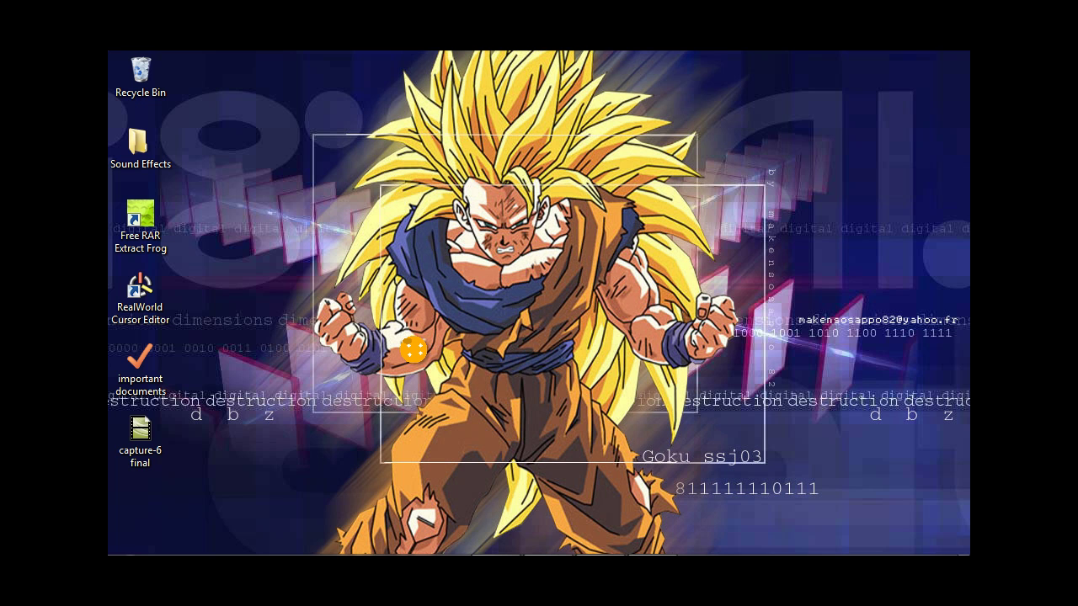
- Open Personalize from the desktop shortcut menu and apply the Unsaved Theme under My Themes
{"action": "right_click", "coordinate": [469, 290]}
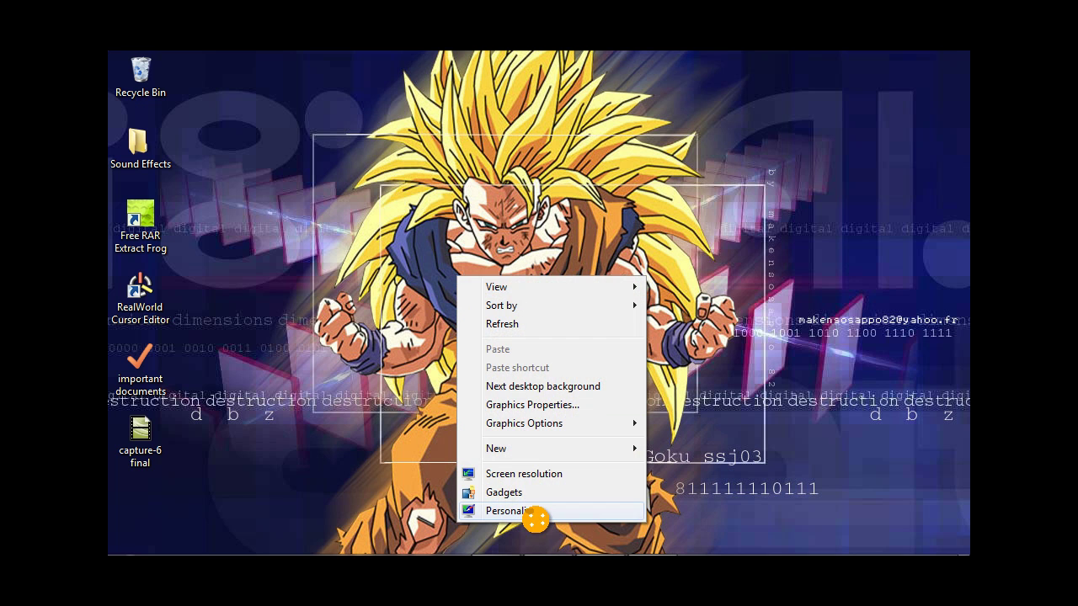
{"action": "left_click", "coordinate": [535, 520]}
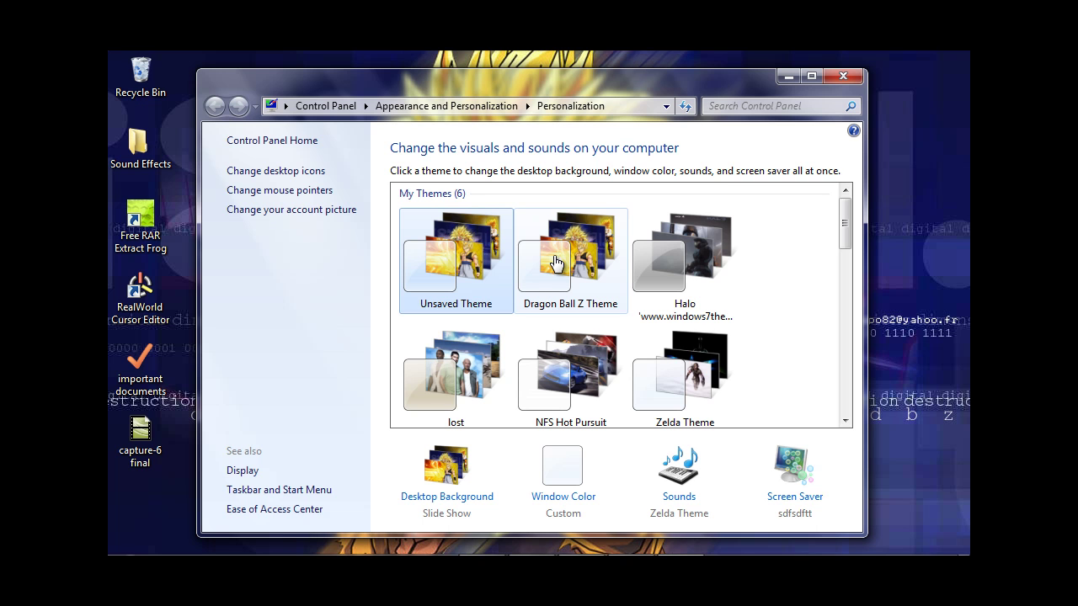
{"action": "left_click", "coordinate": [487, 276]}
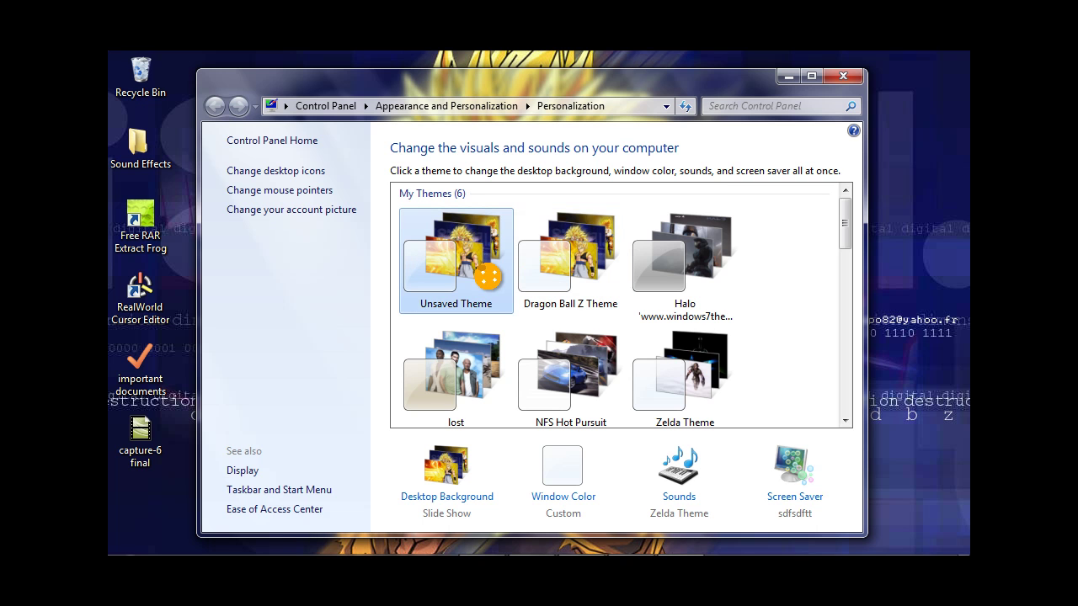
{"action": "right_click", "coordinate": [488, 277]}
- Save the Unsaved Theme with the name 's' and apply the new s theme
{"action": "left_click", "coordinate": [491, 278]}
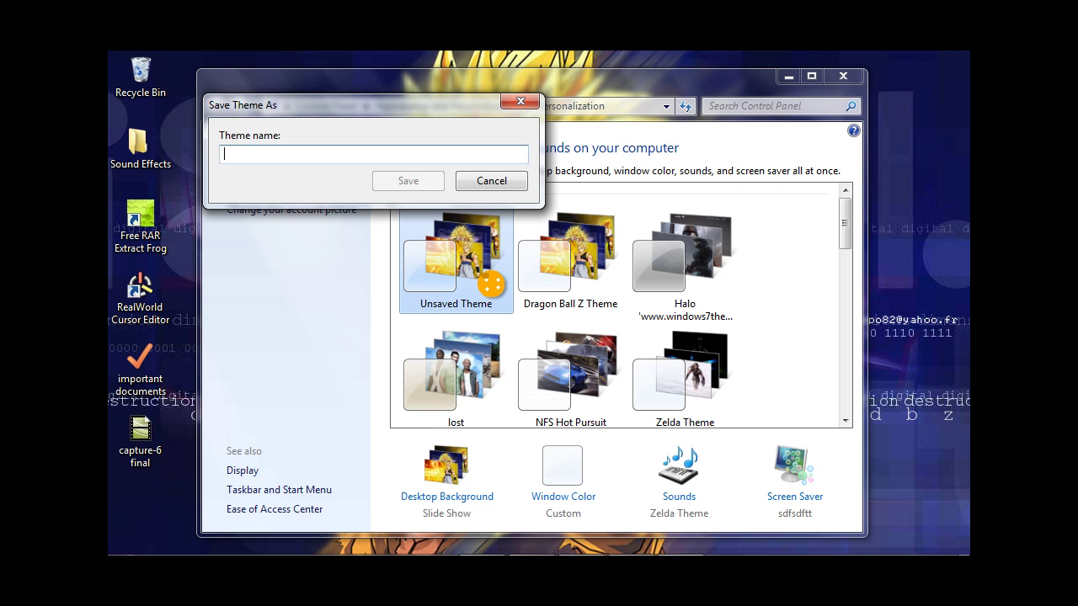
{"action": "type", "text": "s"}
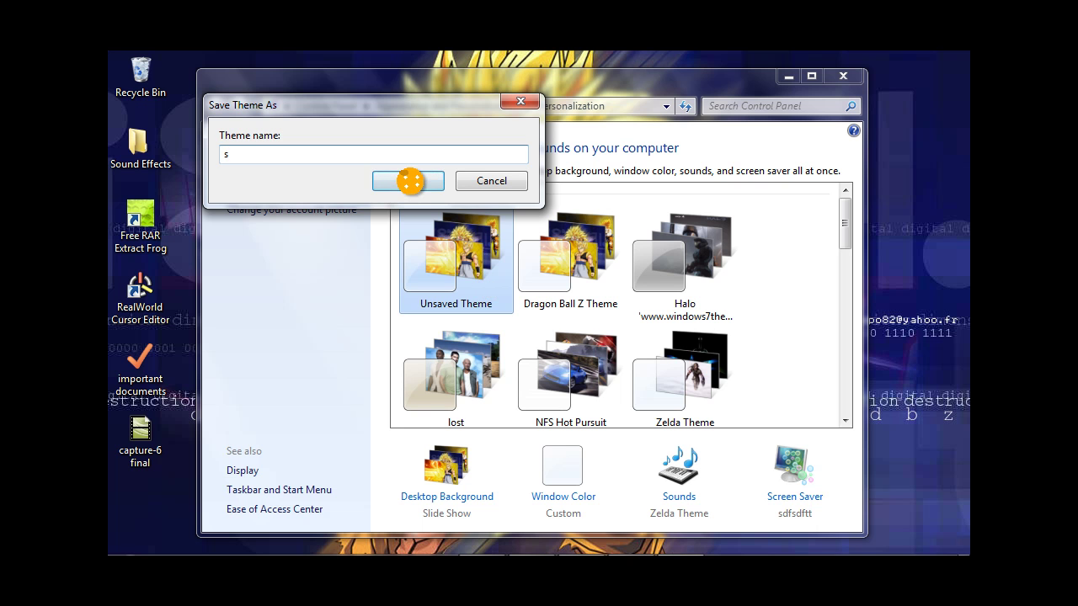
{"action": "left_click", "coordinate": [409, 181]}
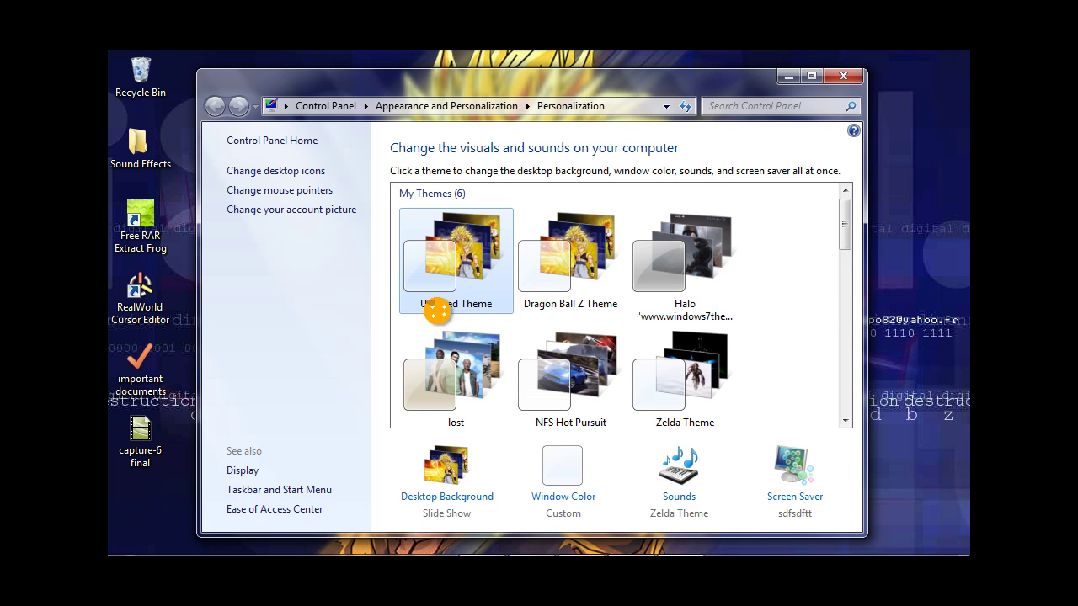
{"action": "left_click", "coordinate": [534, 383]}
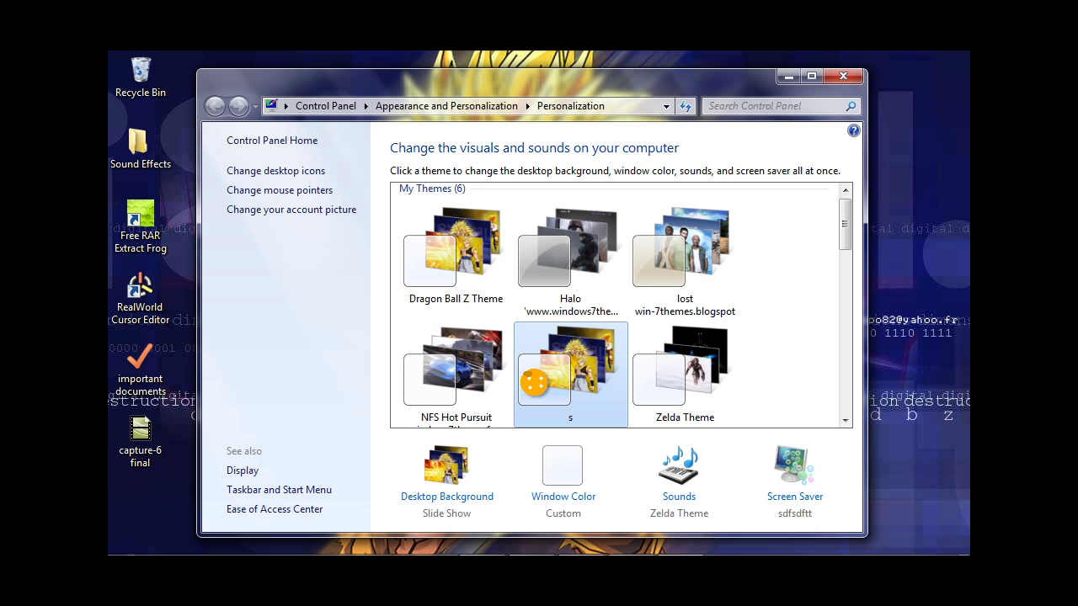
{"action": "left_click", "coordinate": [534, 383]}
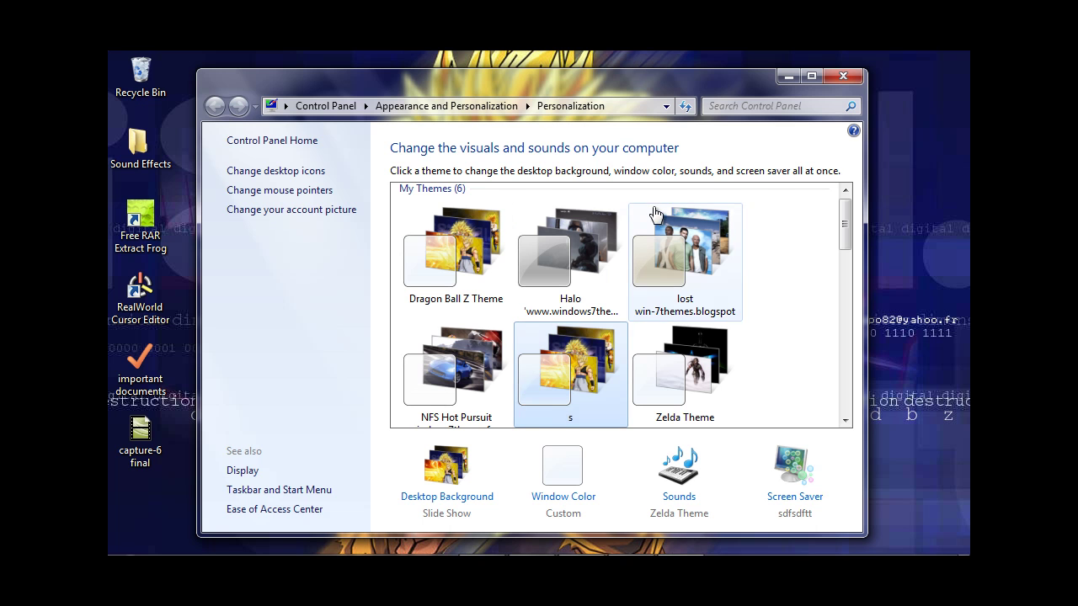
- Export the s theme for sharing as the theme pack 's theme' in Documents, dismissing the colour warning
{"action": "right_click", "coordinate": [560, 367]}
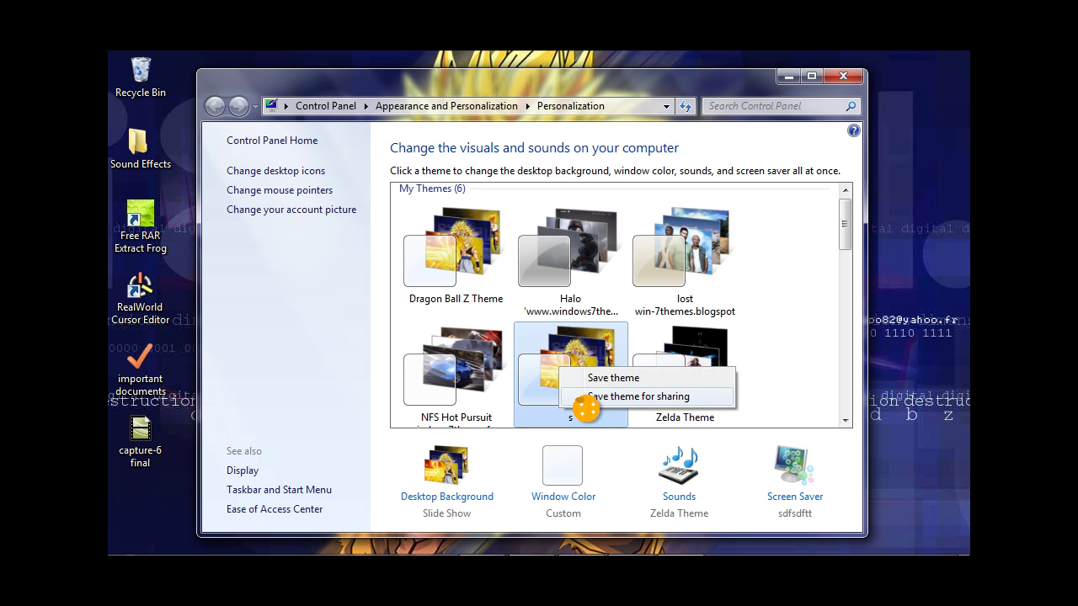
{"action": "left_click", "coordinate": [576, 397]}
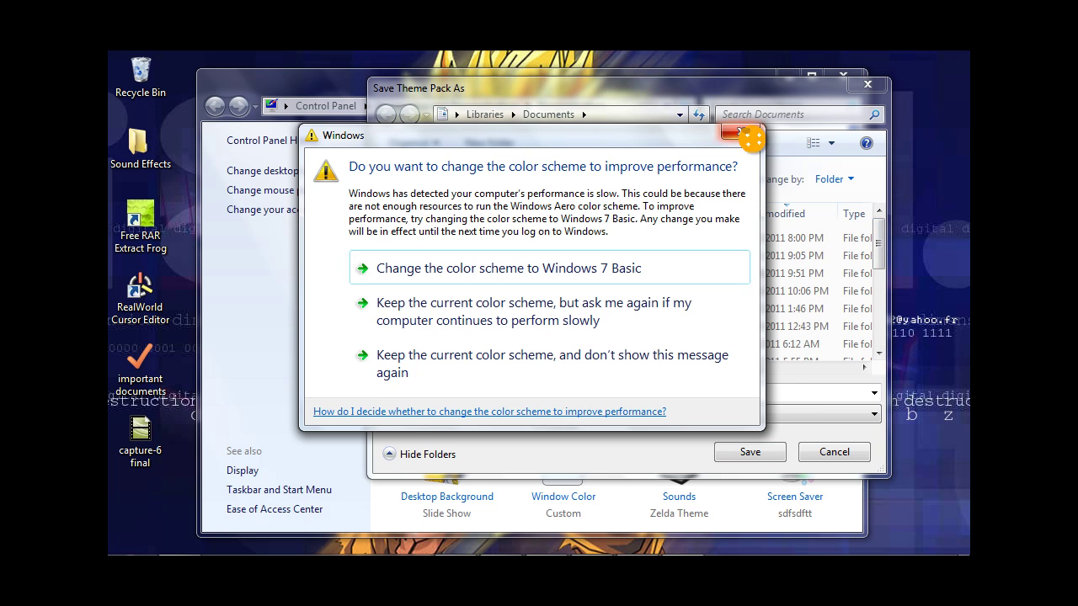
{"action": "left_click", "coordinate": [750, 137]}
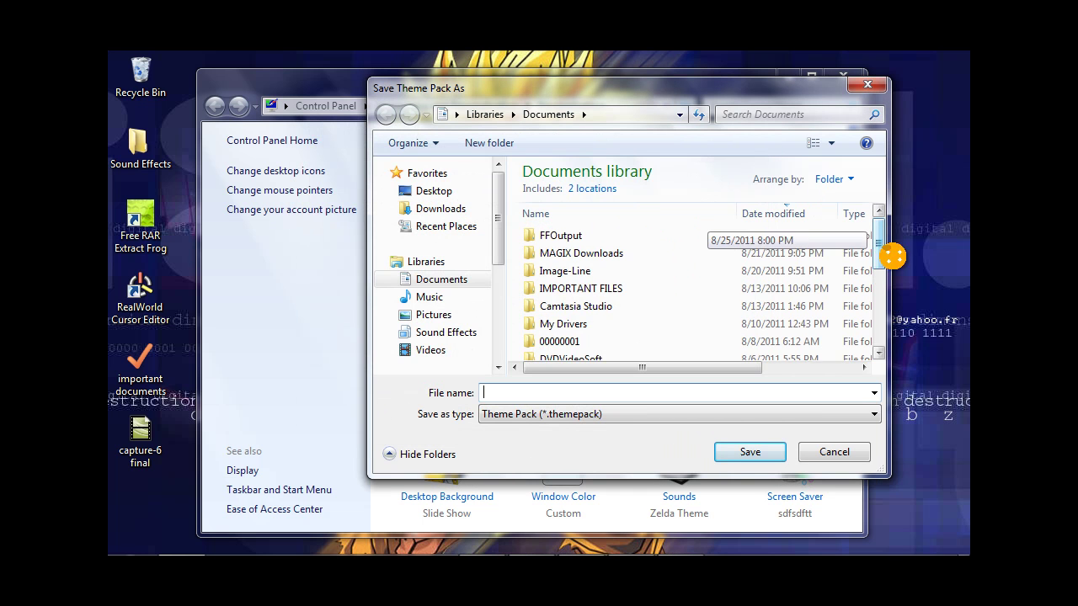
{"action": "left_click_drag", "start_coordinate": [881, 244], "coordinate": [875, 335]}
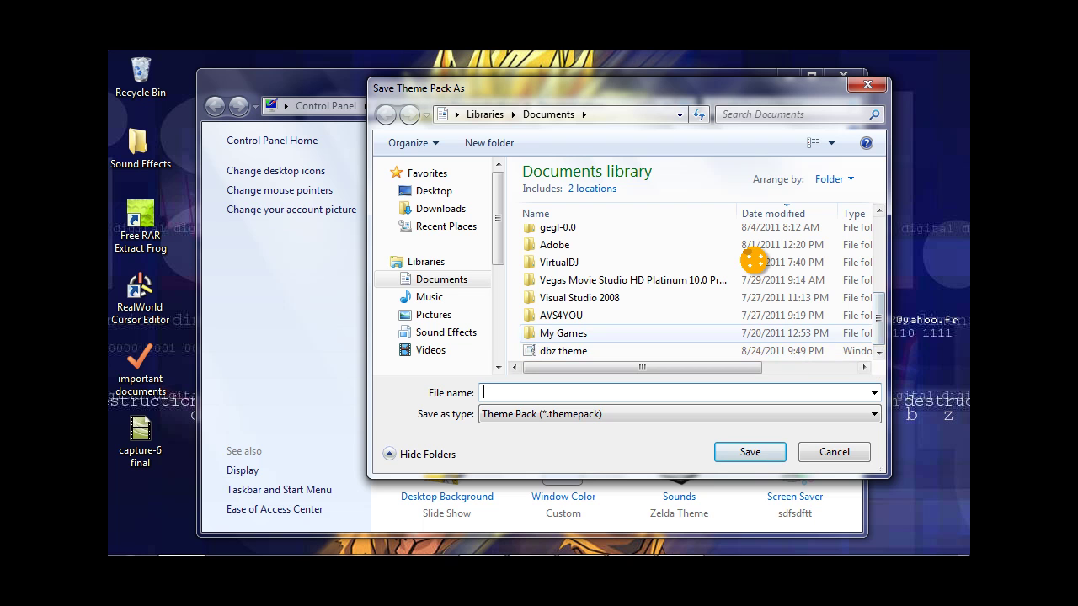
{"action": "type", "text": "s theme"}
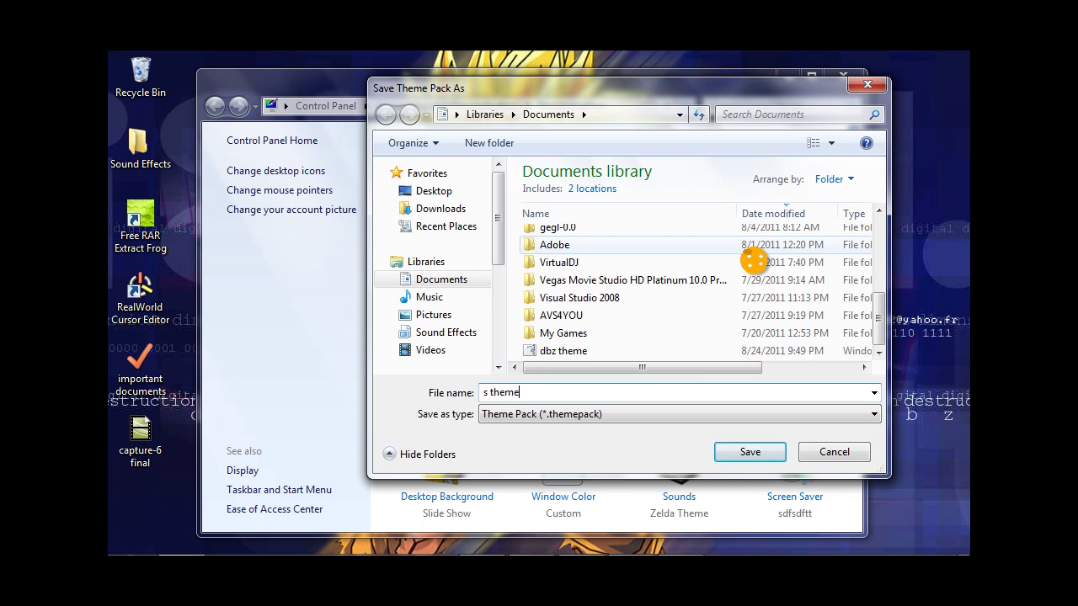
{"action": "key", "text": "Return"}
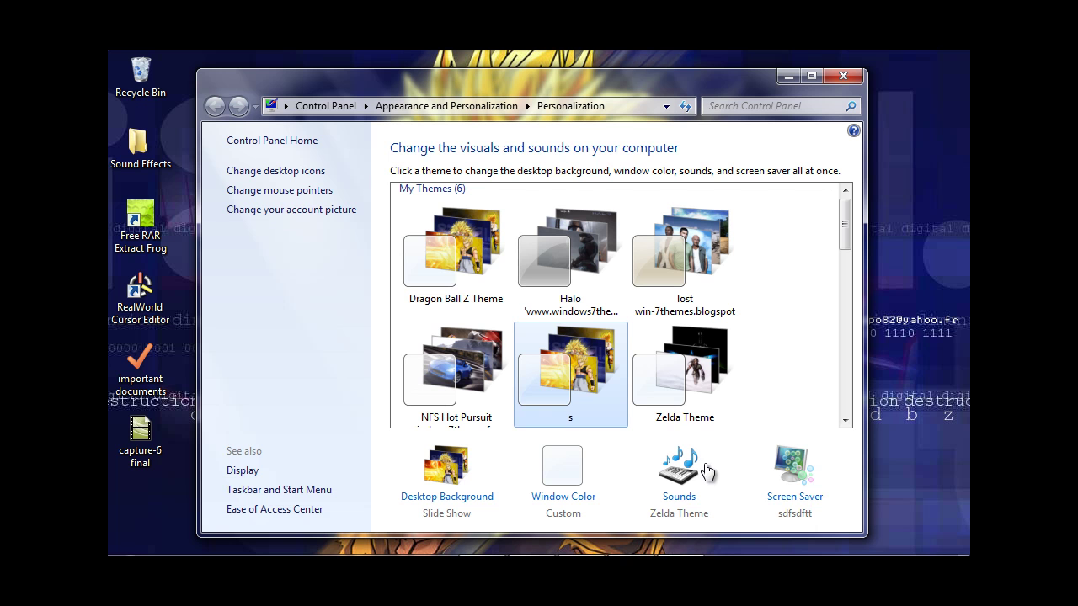
{"action": "mouse_move", "coordinate": [602, 551]}
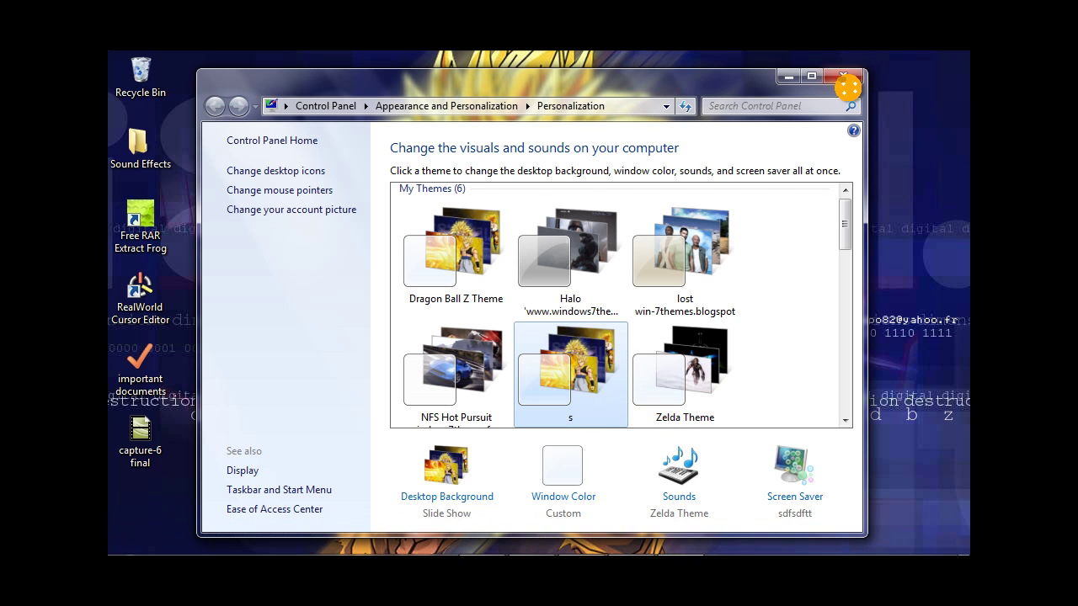
- Close Personalization and open the Documents library in Windows Explorer
{"action": "left_click", "coordinate": [847, 82]}
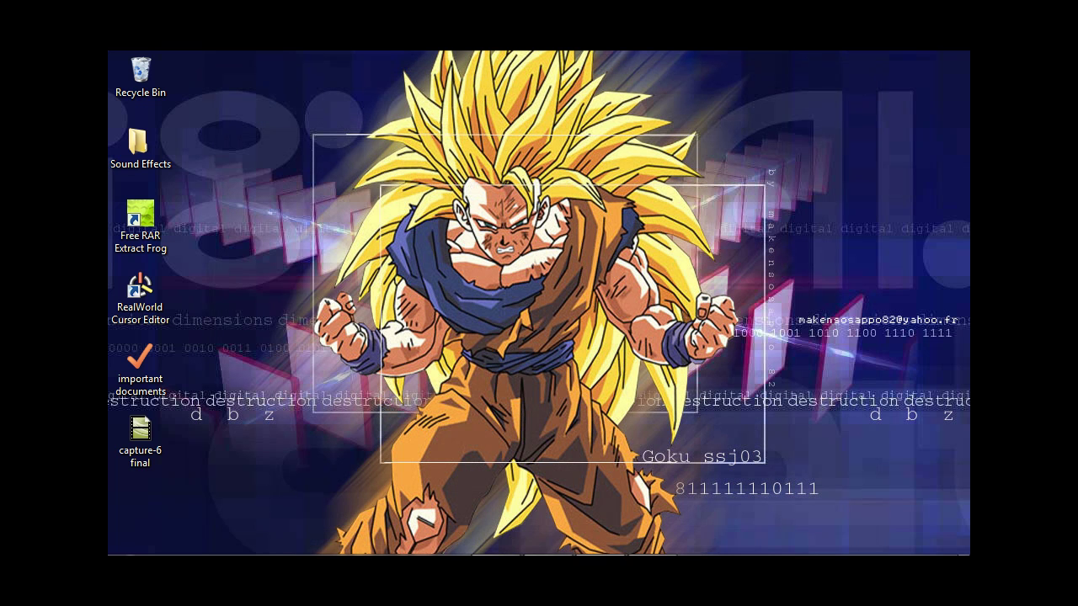
{"action": "mouse_move", "coordinate": [130, 552]}
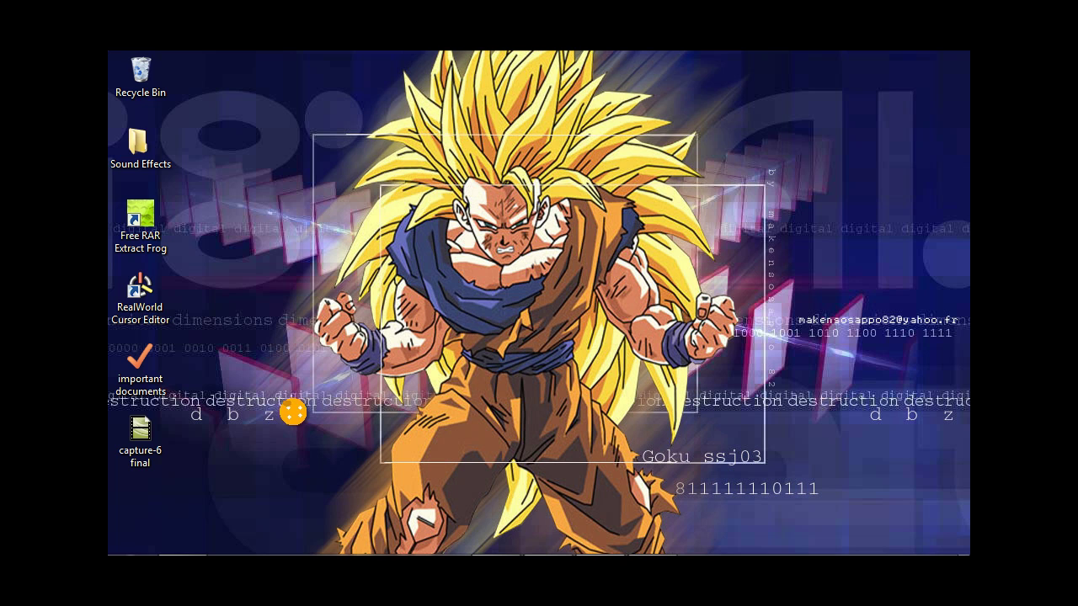
{"action": "left_click", "coordinate": [168, 541]}
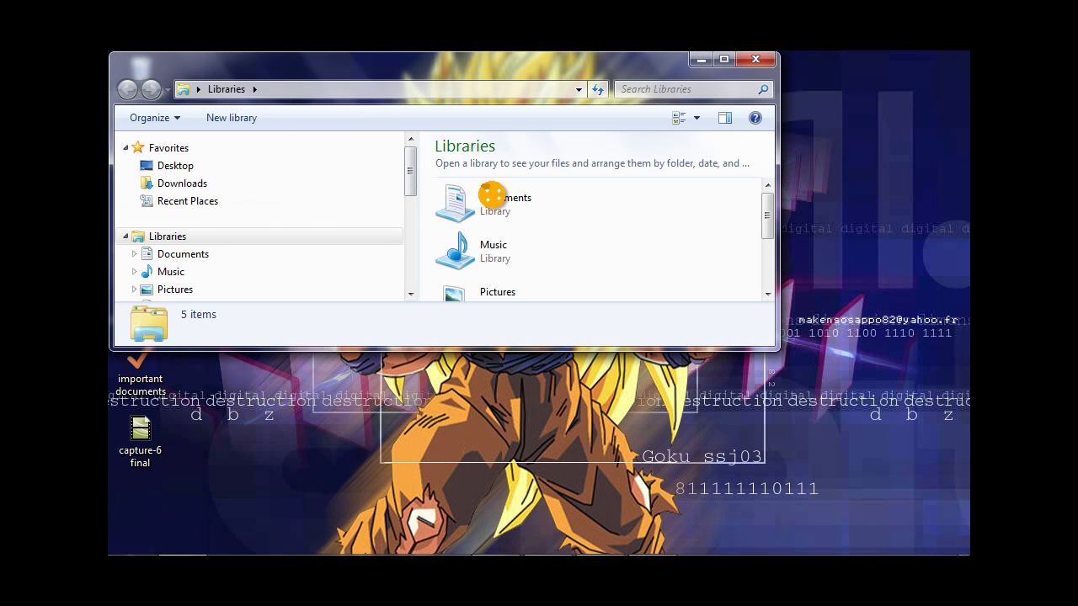
{"action": "double_click", "coordinate": [492, 196]}
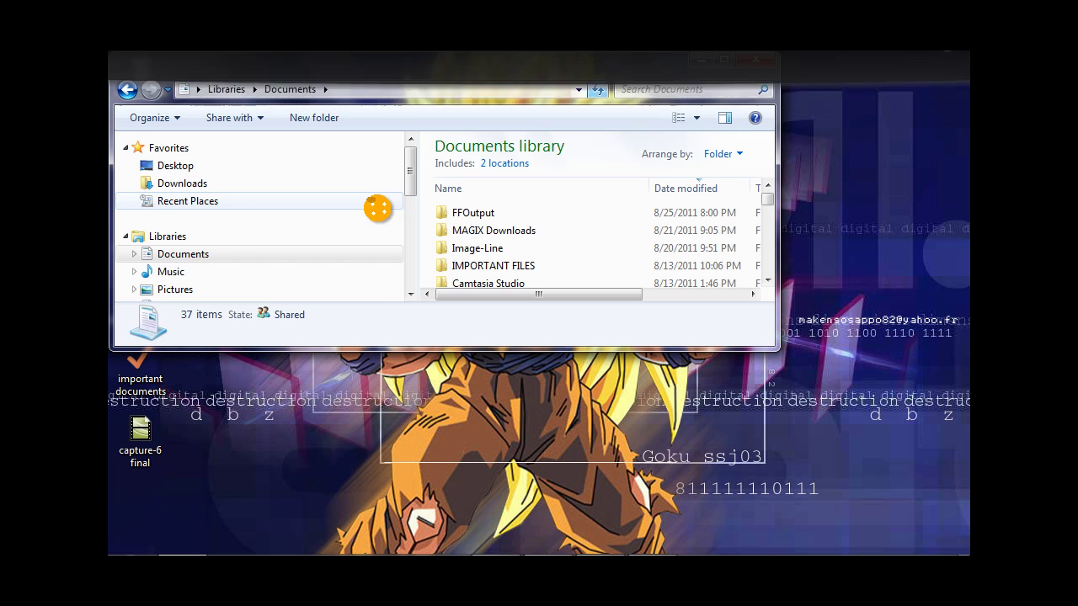
- Maximize Explorer to find the 3,973 KB s theme pack, then close it and return to Camtasia
{"action": "mouse_move", "coordinate": [445, 54]}
{"action": "left_mouse_down"}
{"action": "mouse_move", "coordinate": [446, 84]}
{"action": "mouse_move", "coordinate": [456, 64]}
{"action": "left_mouse_up"}
{"action": "double_click", "coordinate": [470, 91]}
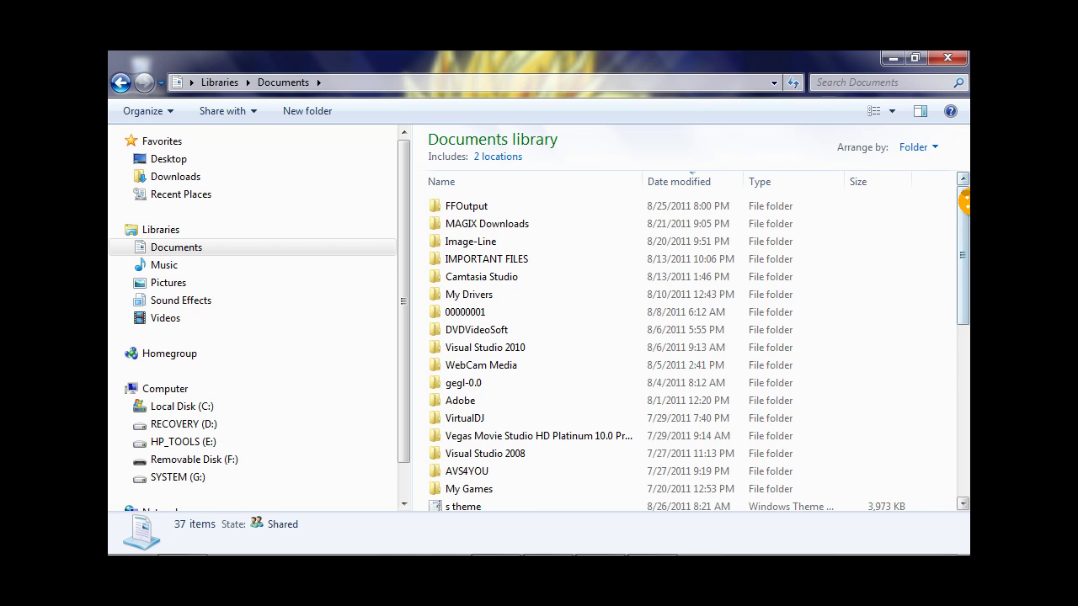
{"action": "left_click_drag", "start_coordinate": [964, 202], "coordinate": [962, 301]}
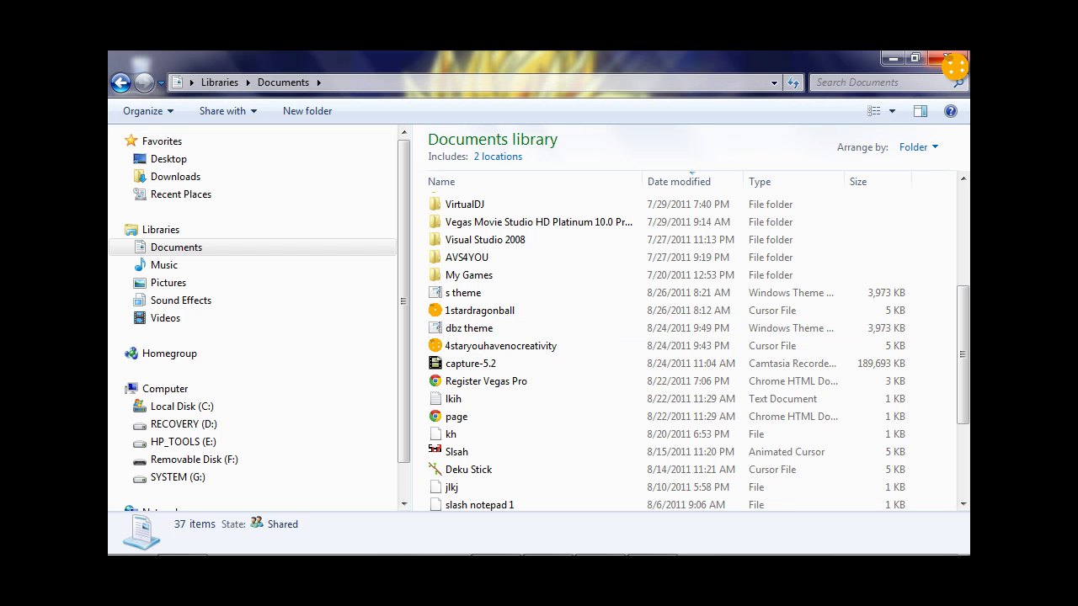
{"action": "left_click", "coordinate": [955, 67]}
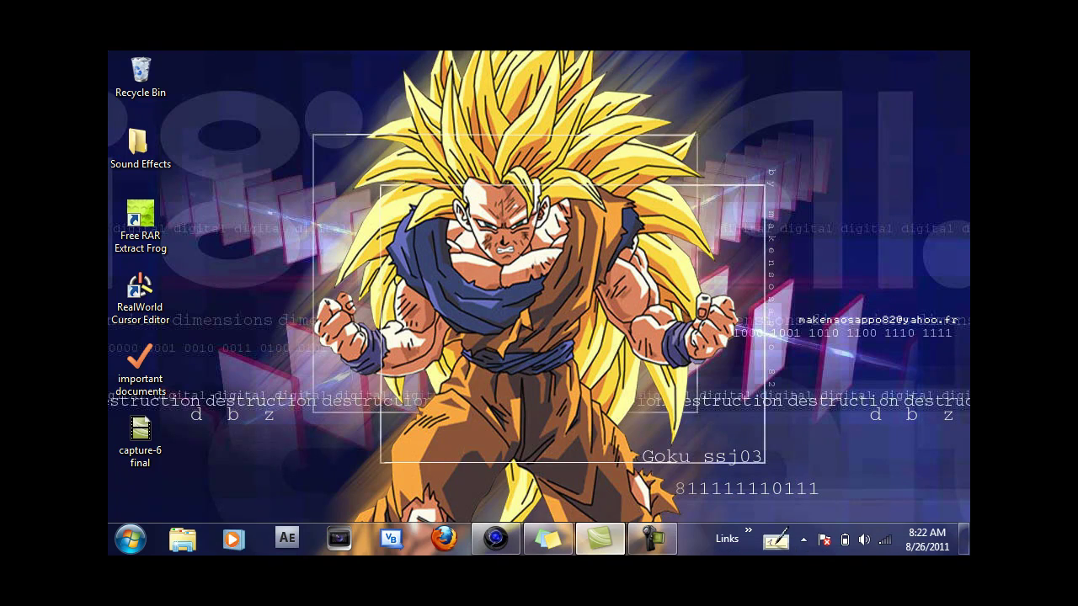
{"action": "left_click", "coordinate": [653, 539]}
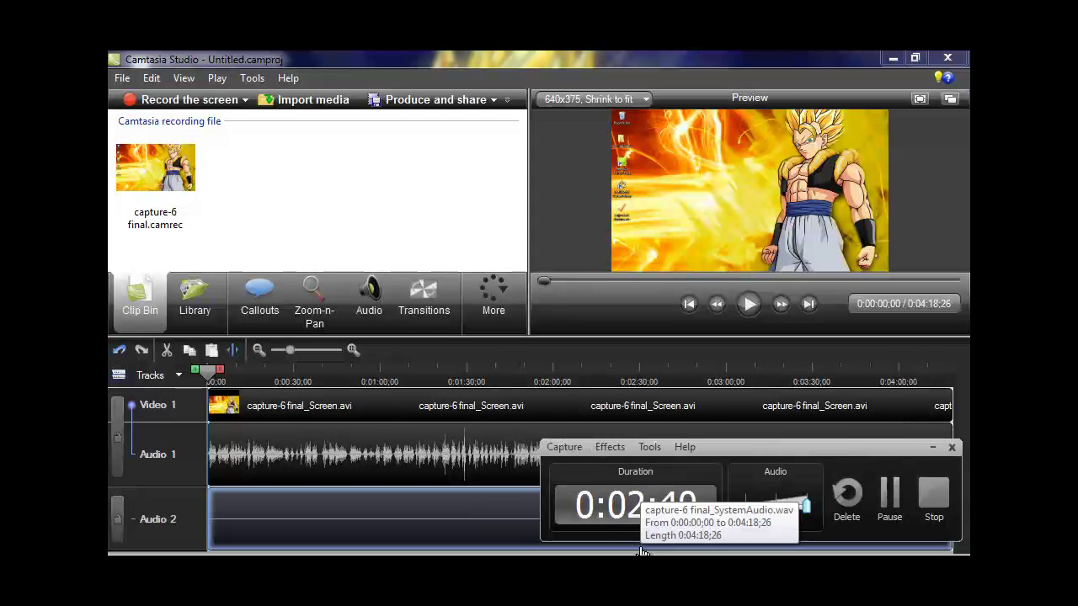